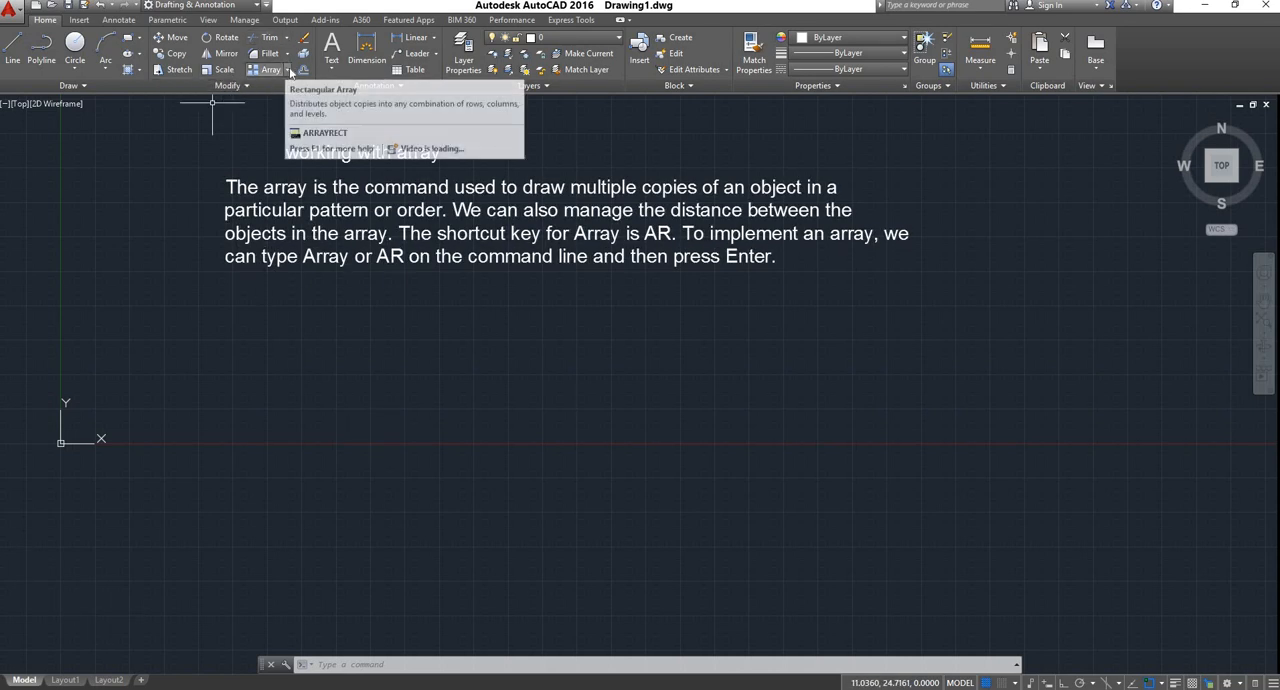
pyautogui.click(289, 70)
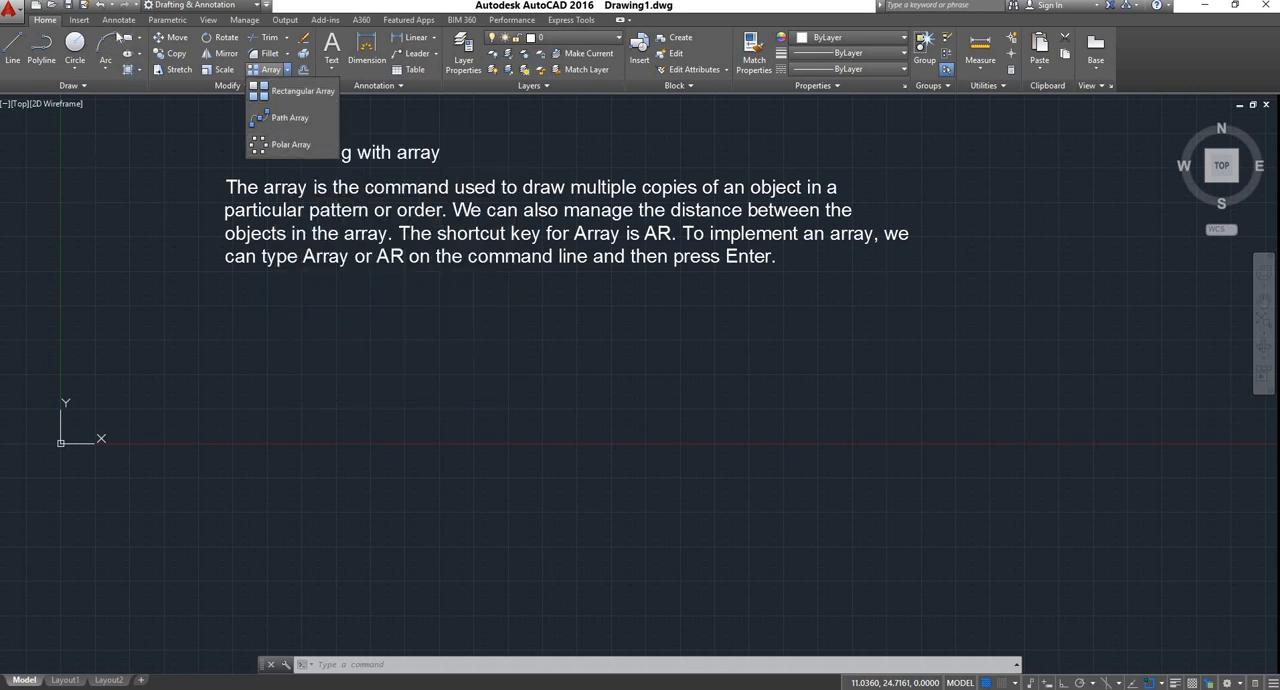
pyautogui.click(214, 310)
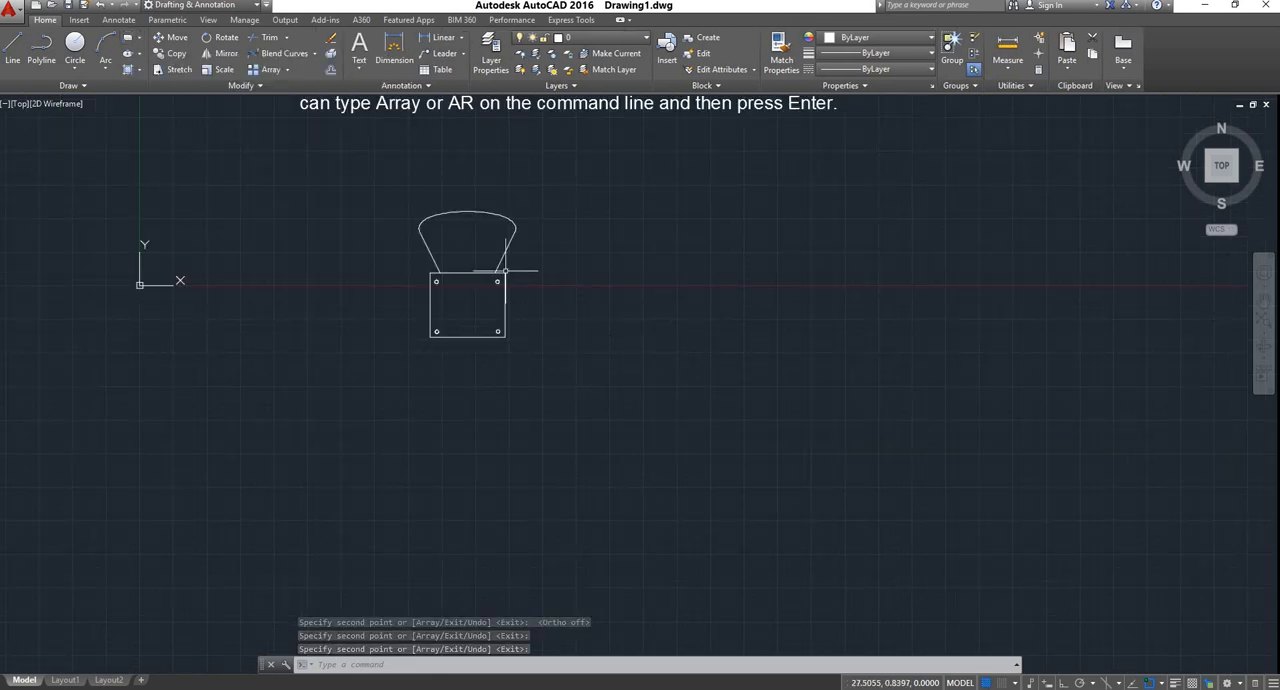
# Move the whole chair drawing down, clear of the explanatory text
pyautogui.click(388, 183)
pyautogui.click(580, 377)
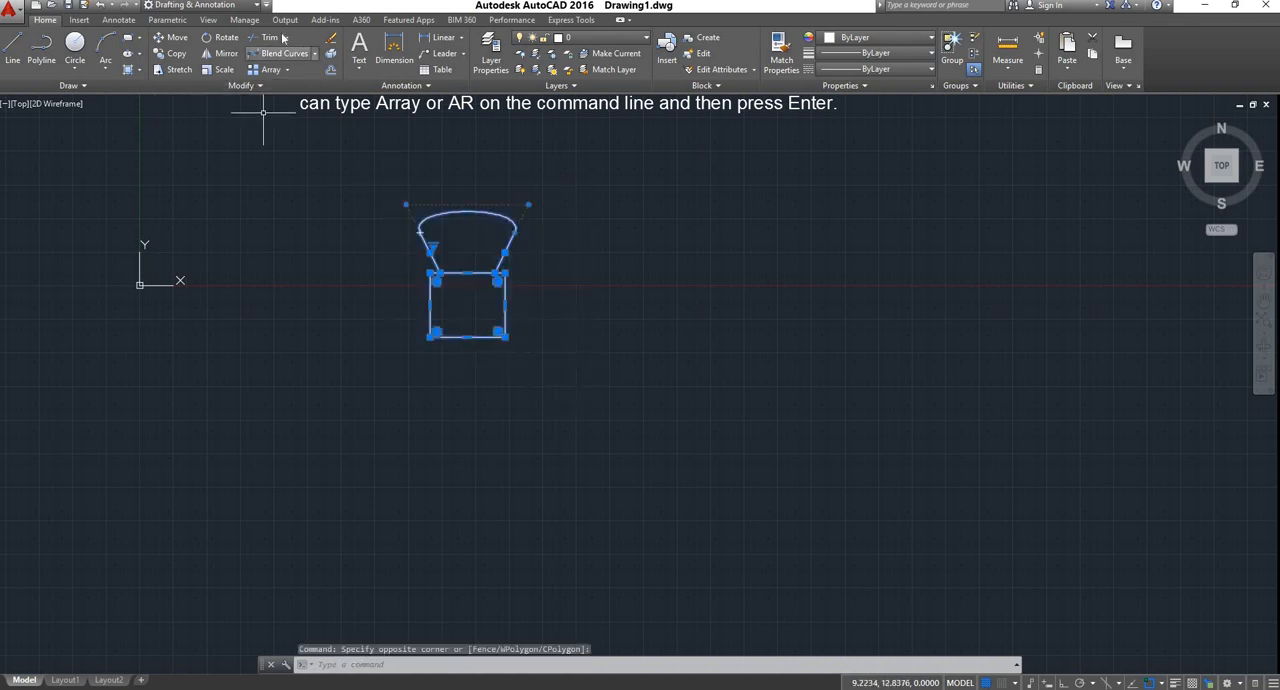
pyautogui.click(173, 38)
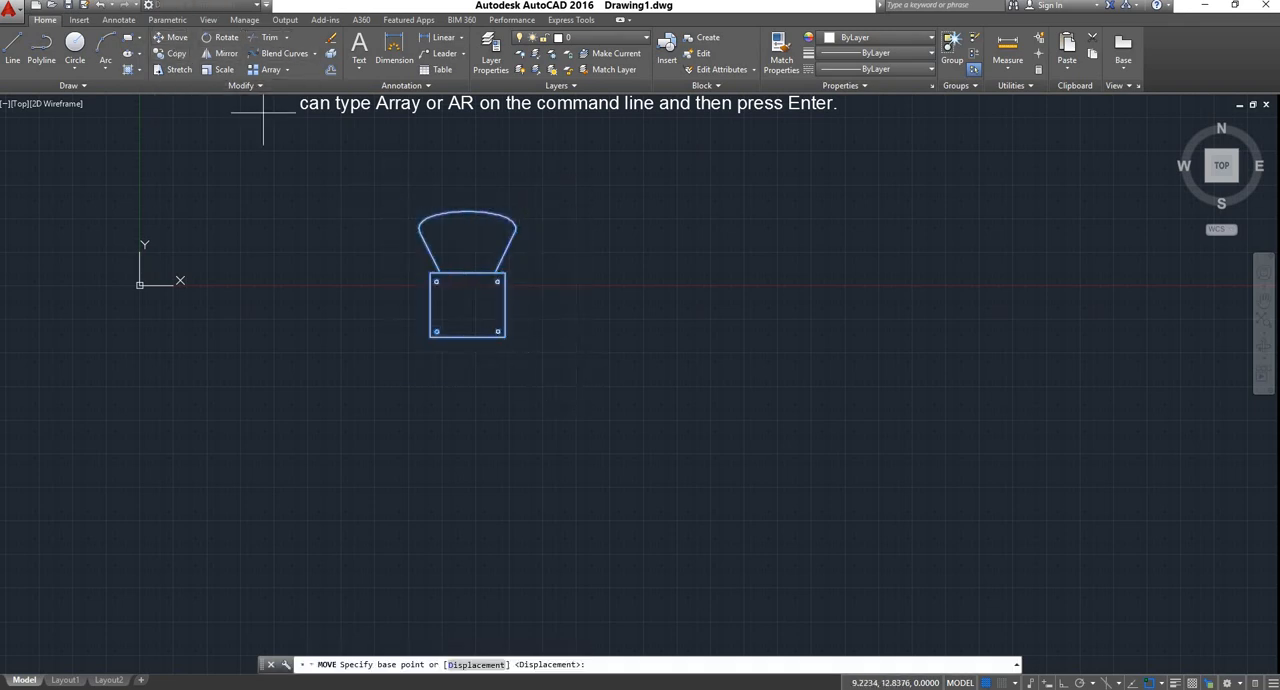
pyautogui.click(437, 273)
pyautogui.click(423, 316)
pyautogui.scroll(4, 460, 327)
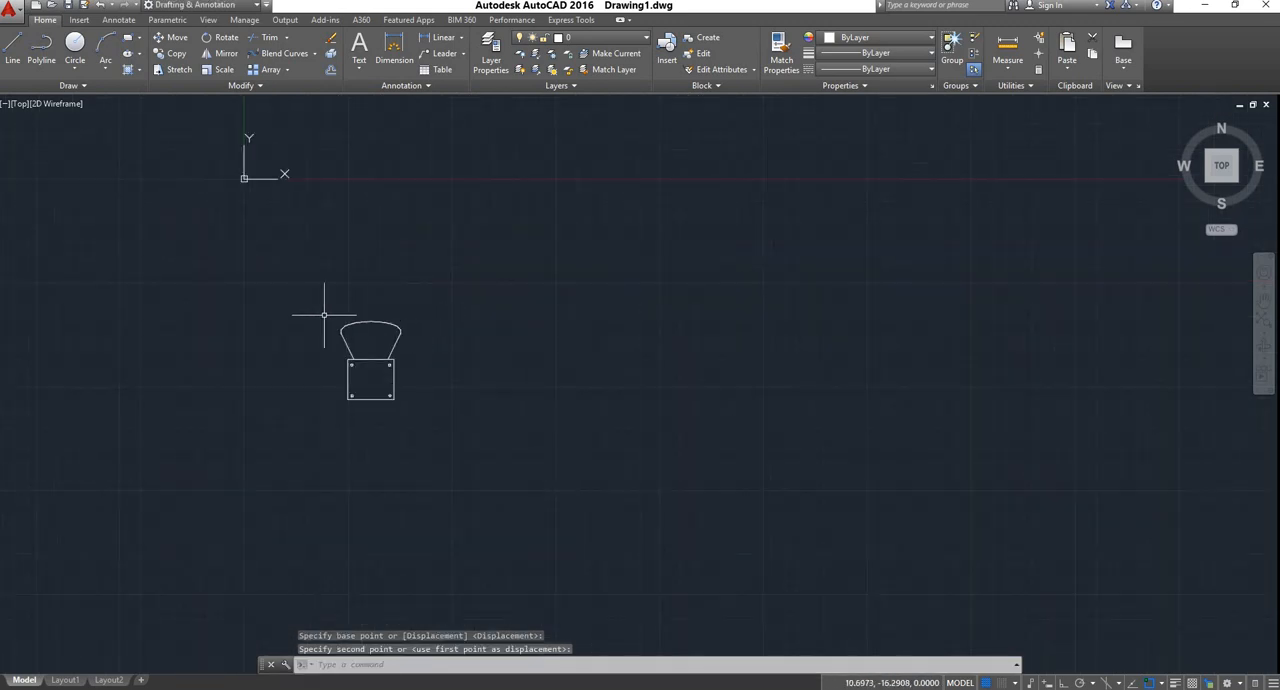
# Create a rectangular array from all the objects of the chair
pyautogui.click(314, 304)
pyautogui.click(494, 473)
pyautogui.click(288, 70)
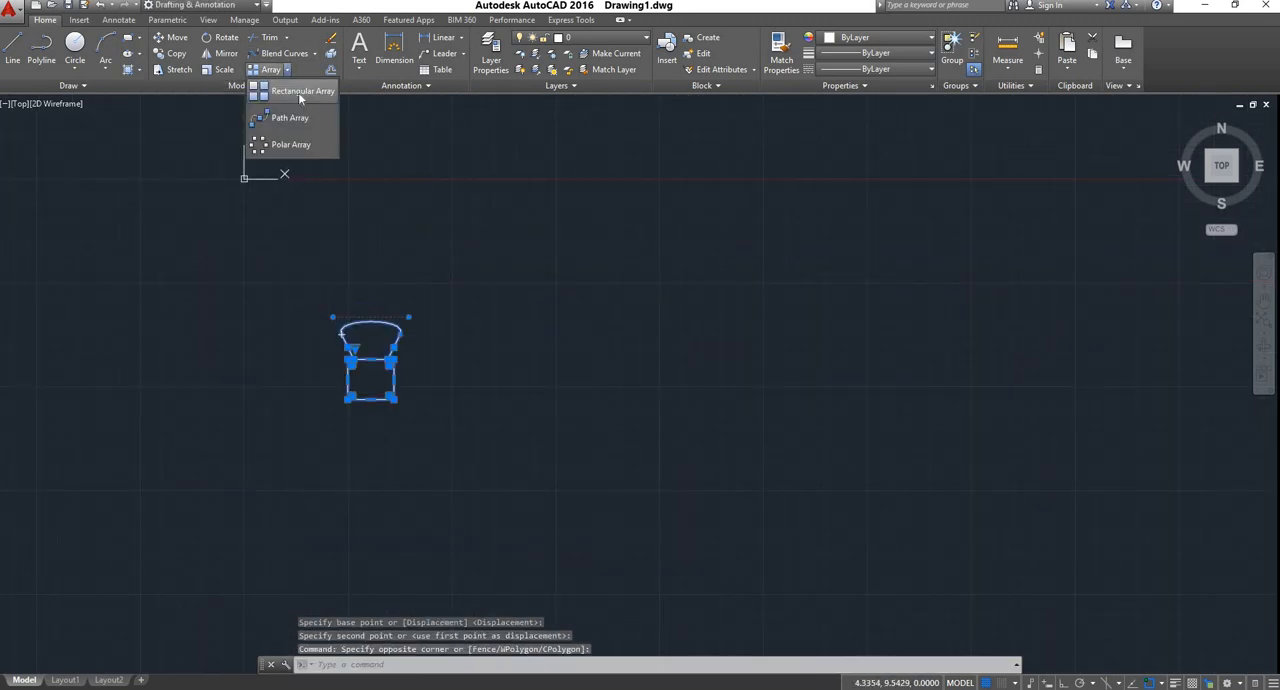
pyautogui.click(301, 93)
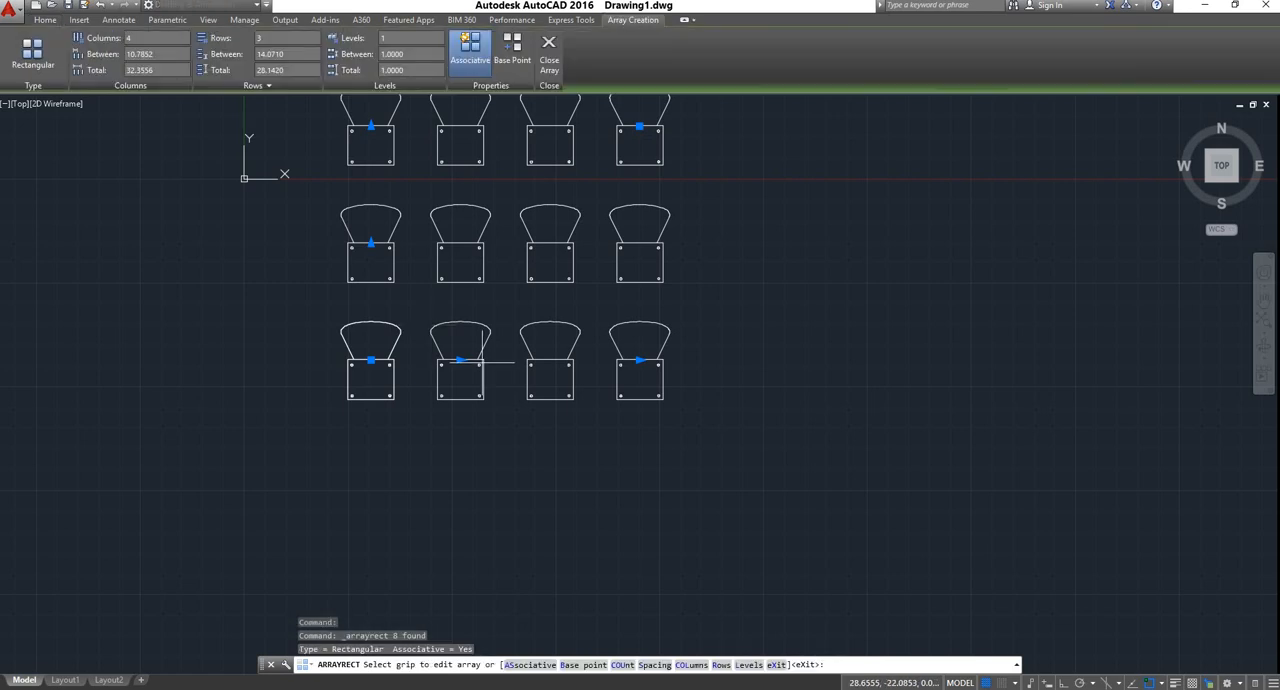
# Set the rectangular chair array to 5 columns and 4 rows
pyautogui.scroll(-2, 387, 283)
pyautogui.scroll(4, 394, 214)
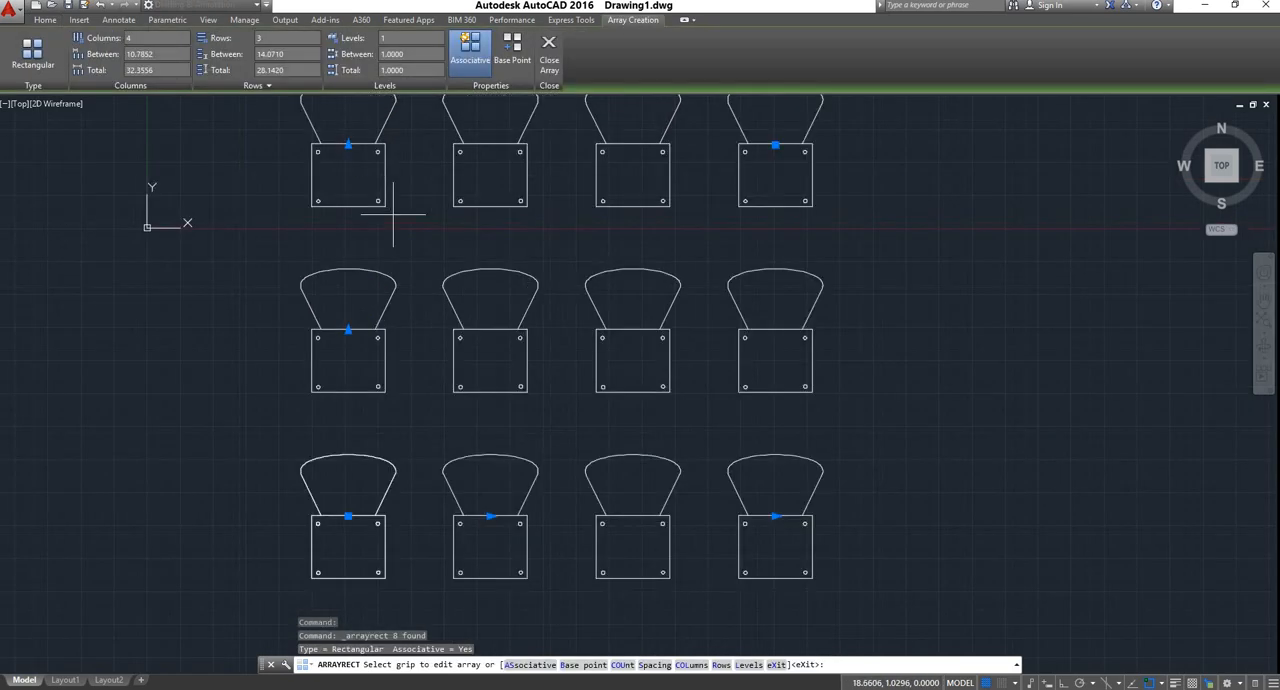
pyautogui.scroll(-2, 362, 247)
pyautogui.scroll(-3, 362, 247)
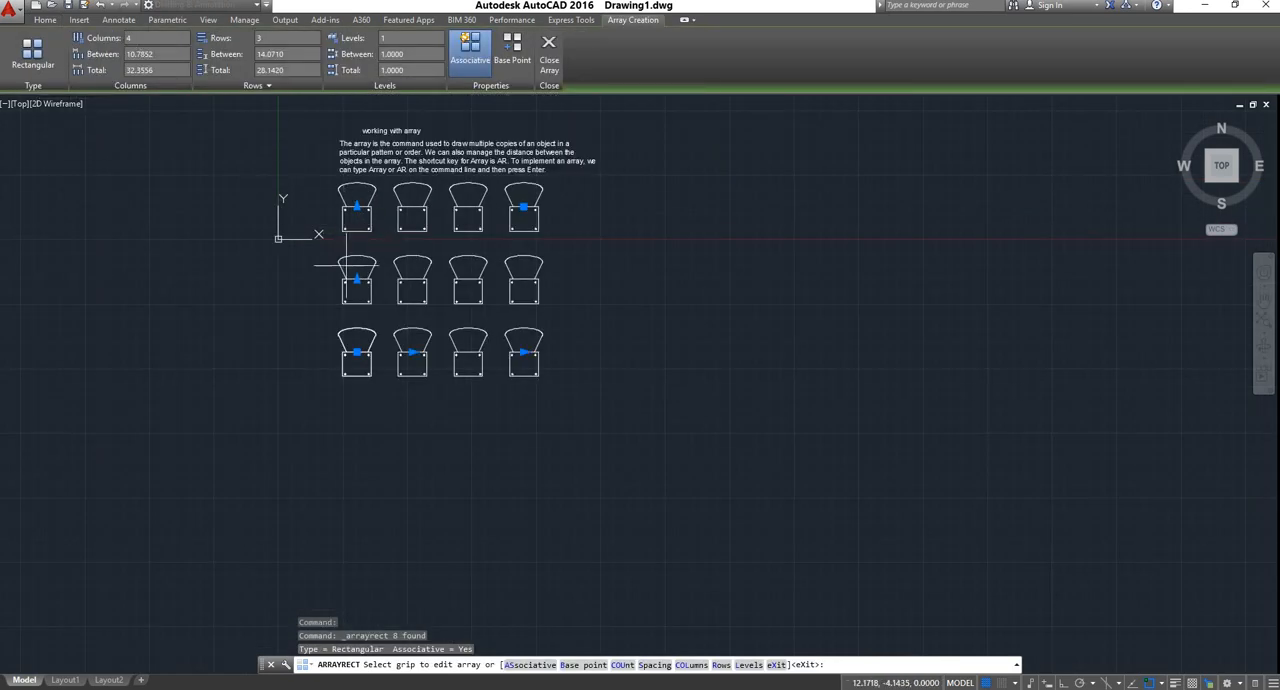
pyautogui.scroll(1, 541, 274)
pyautogui.scroll(4, 355, 215)
pyautogui.scroll(-2, 350, 200)
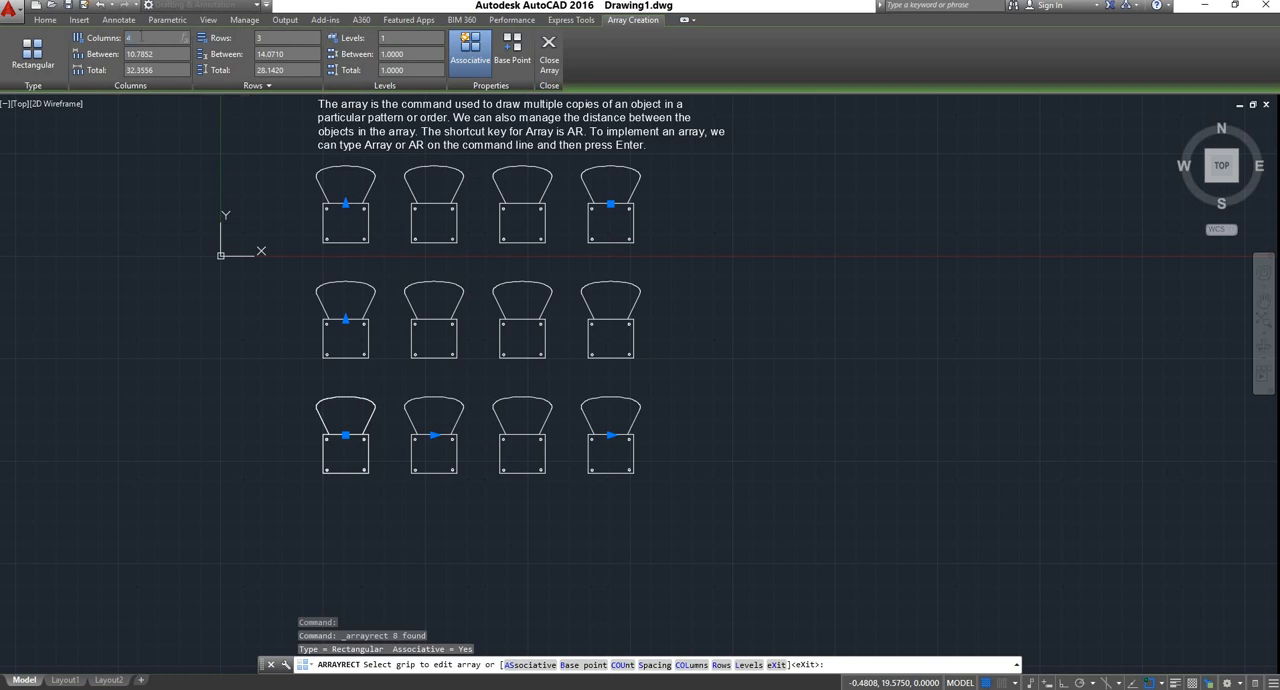
pyautogui.press('Return')
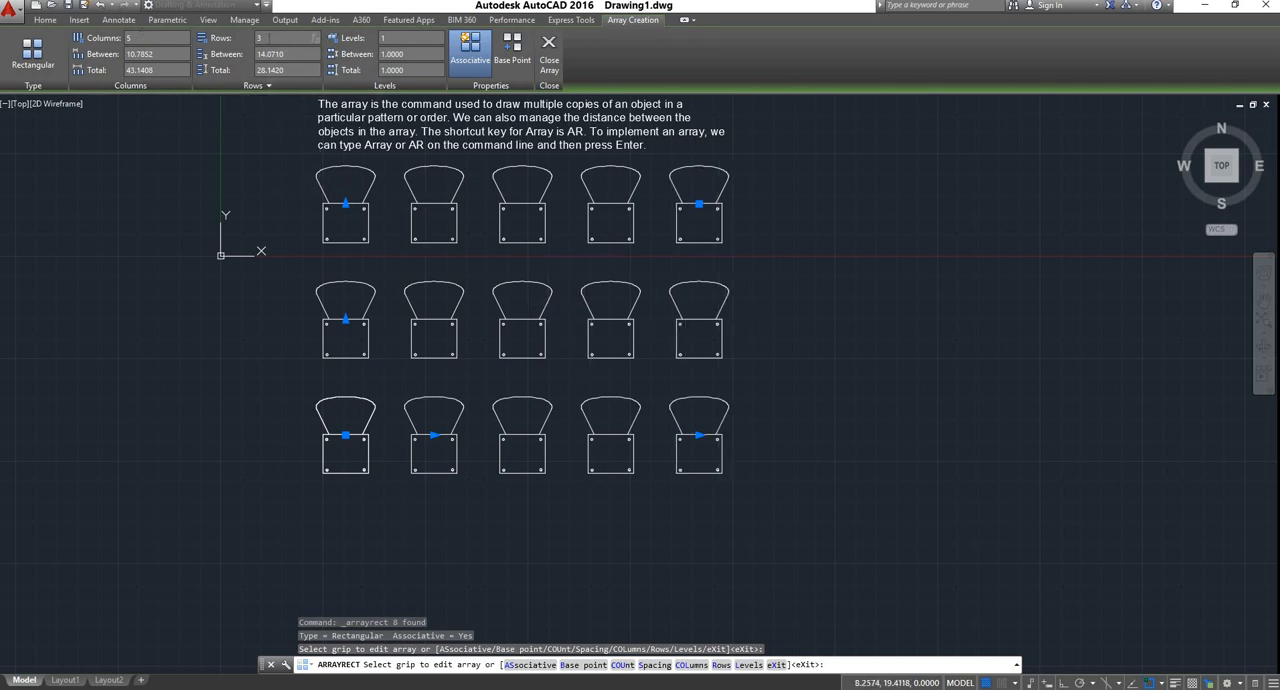
pyautogui.press('Return')
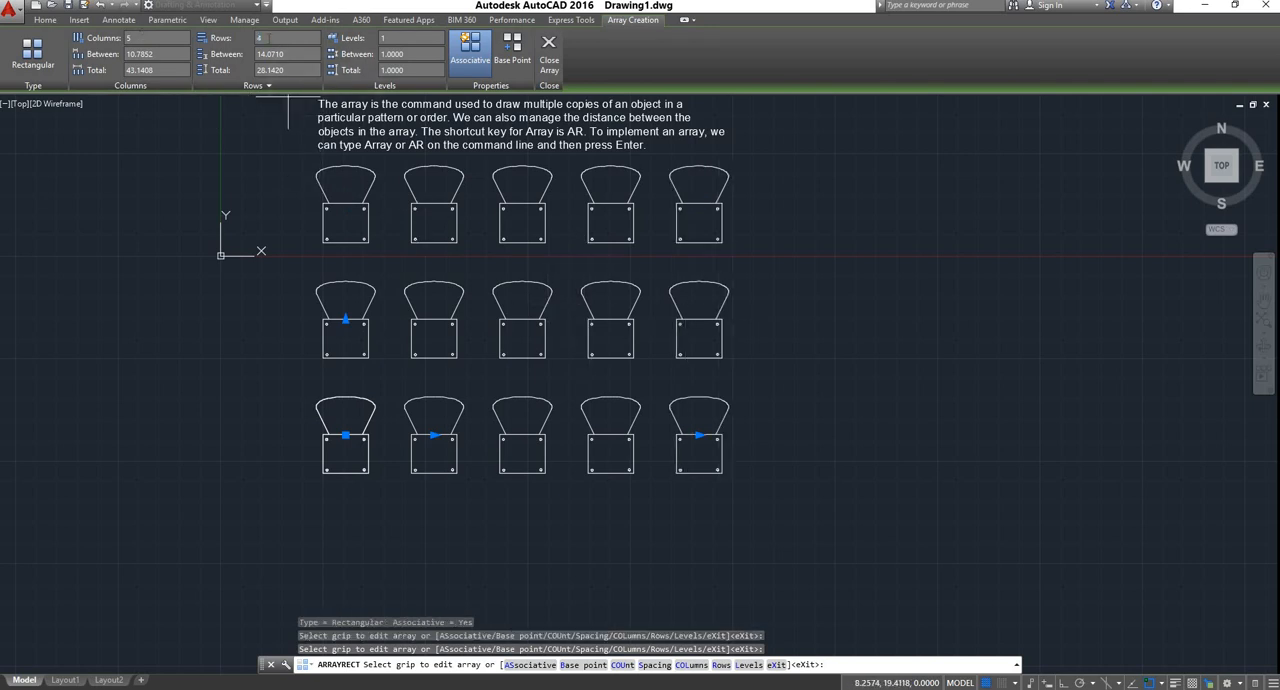
# Set the chair array to 2 rows and 2 levels, and finish the array
pyautogui.scroll(-4, 542, 231)
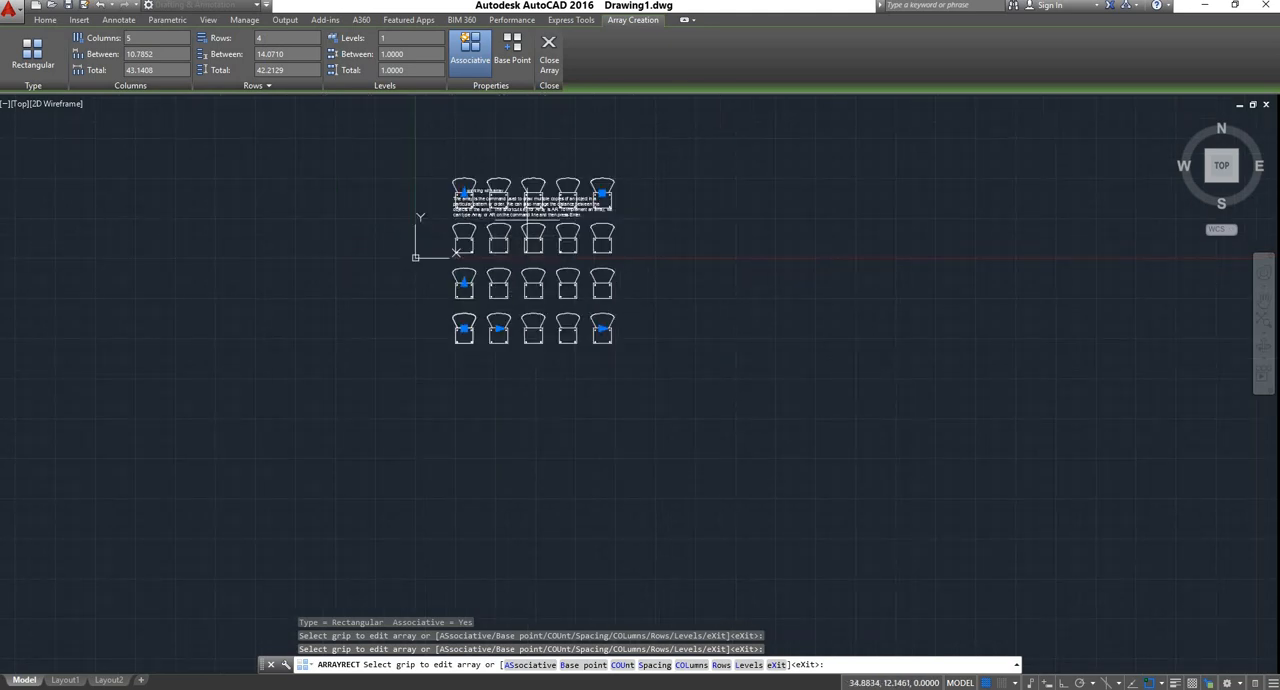
pyautogui.scroll(4, 527, 210)
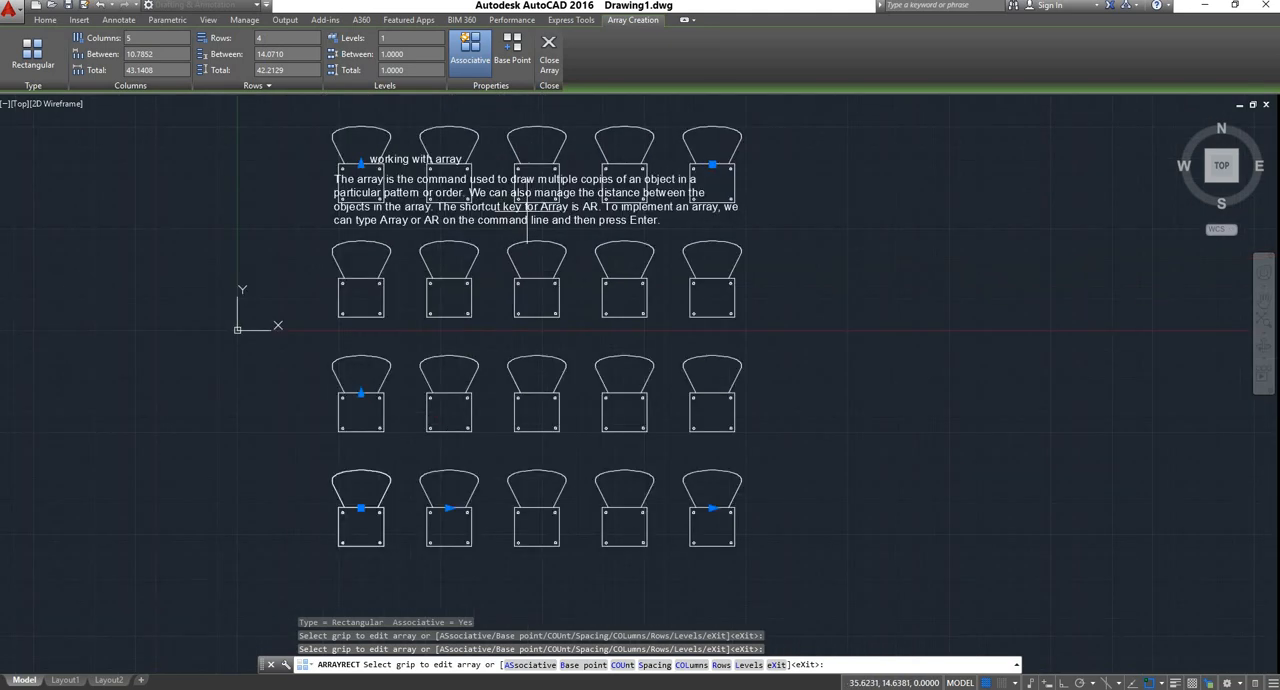
pyautogui.click(268, 38)
pyautogui.write('2')
pyautogui.press('Return')
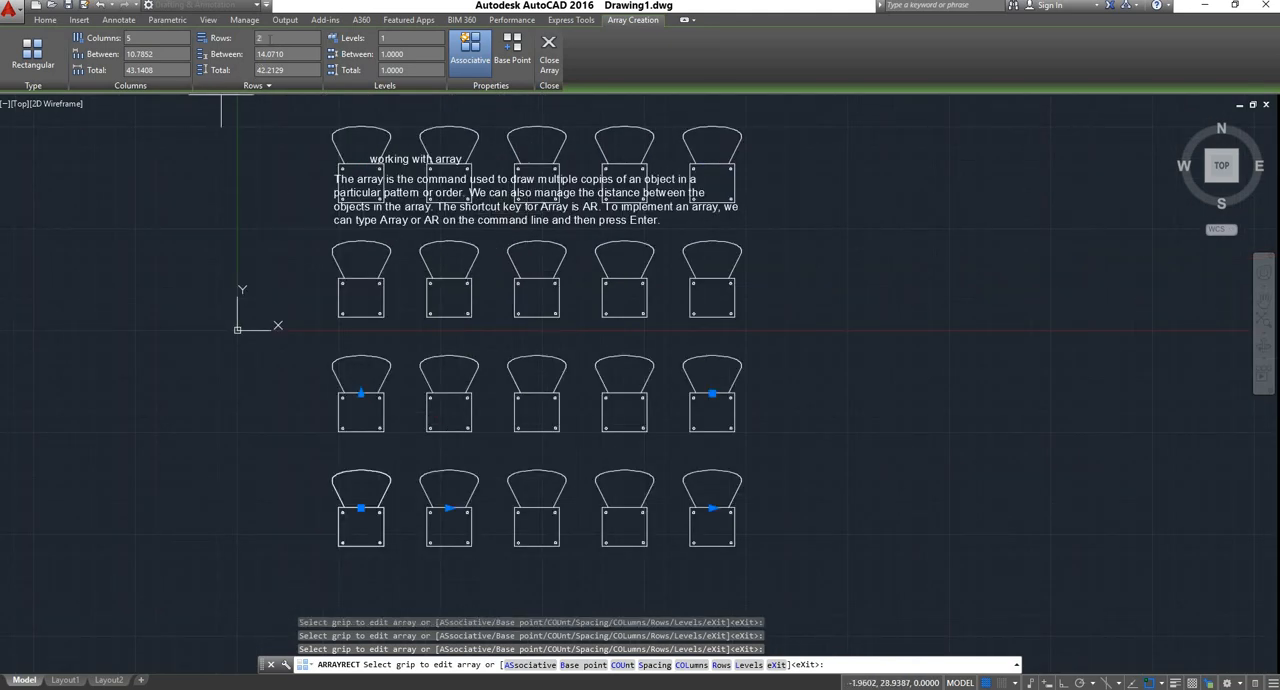
pyautogui.scroll(-3, 529, 311)
pyautogui.scroll(4, 529, 311)
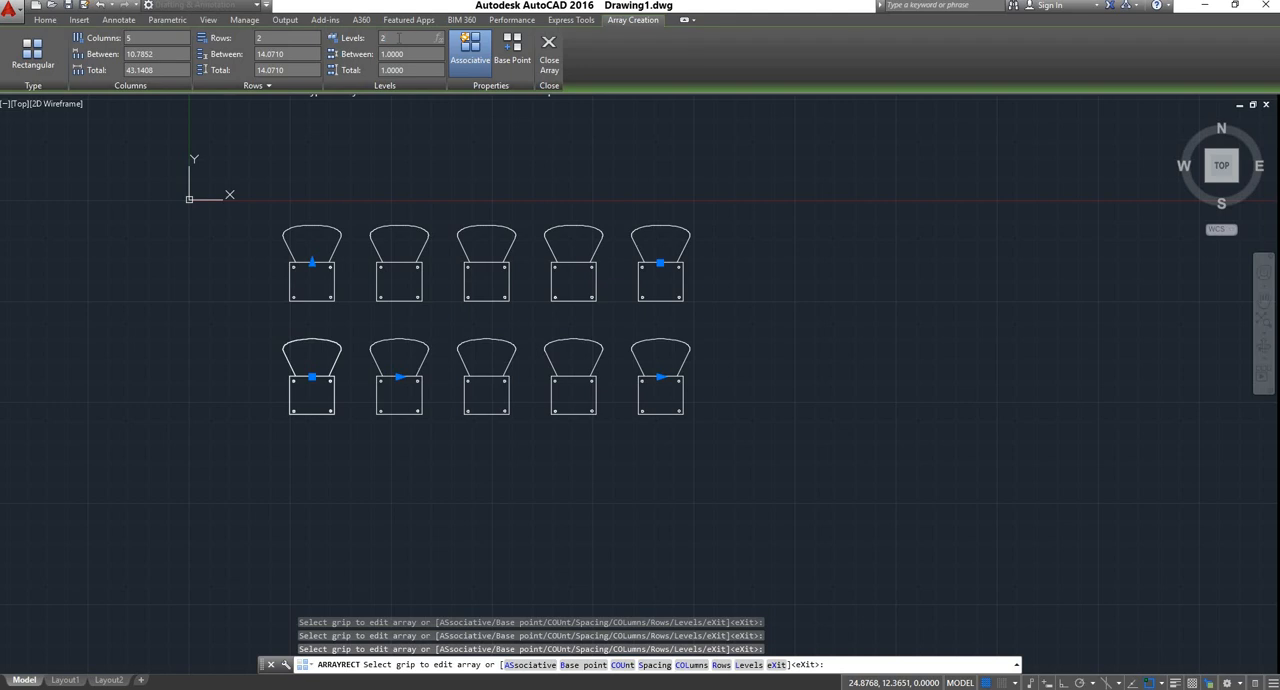
pyautogui.rightClick(486, 172)
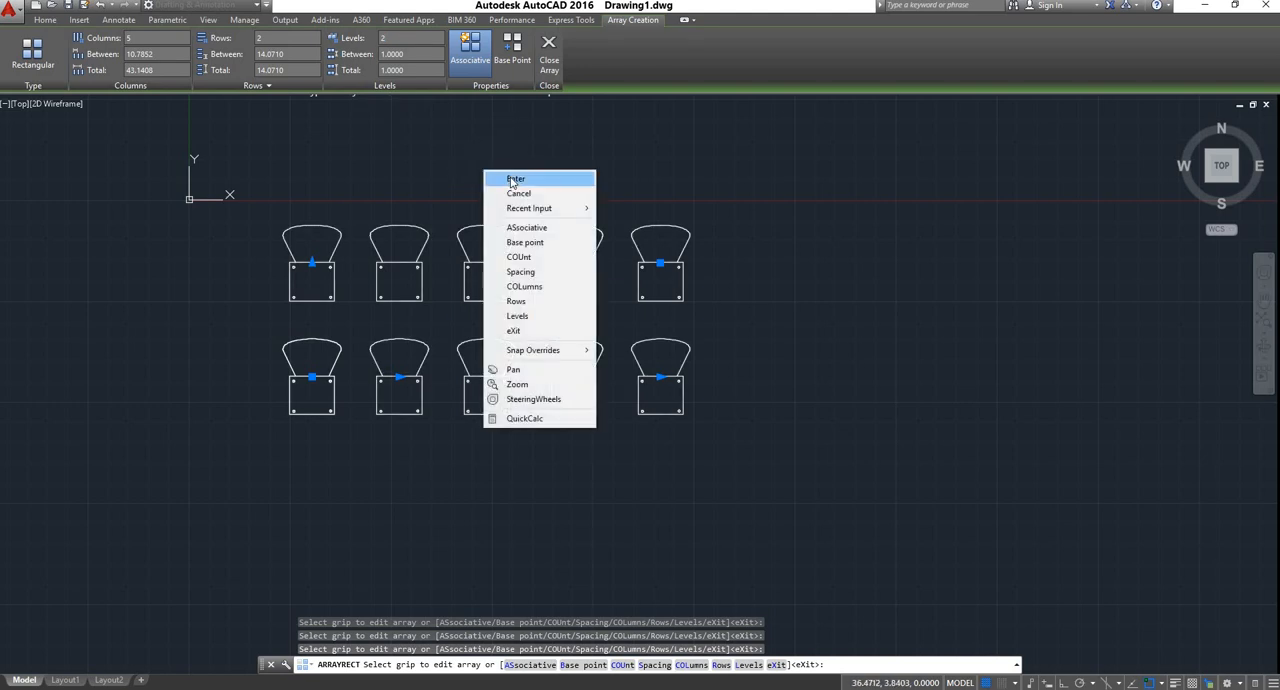
pyautogui.click(513, 180)
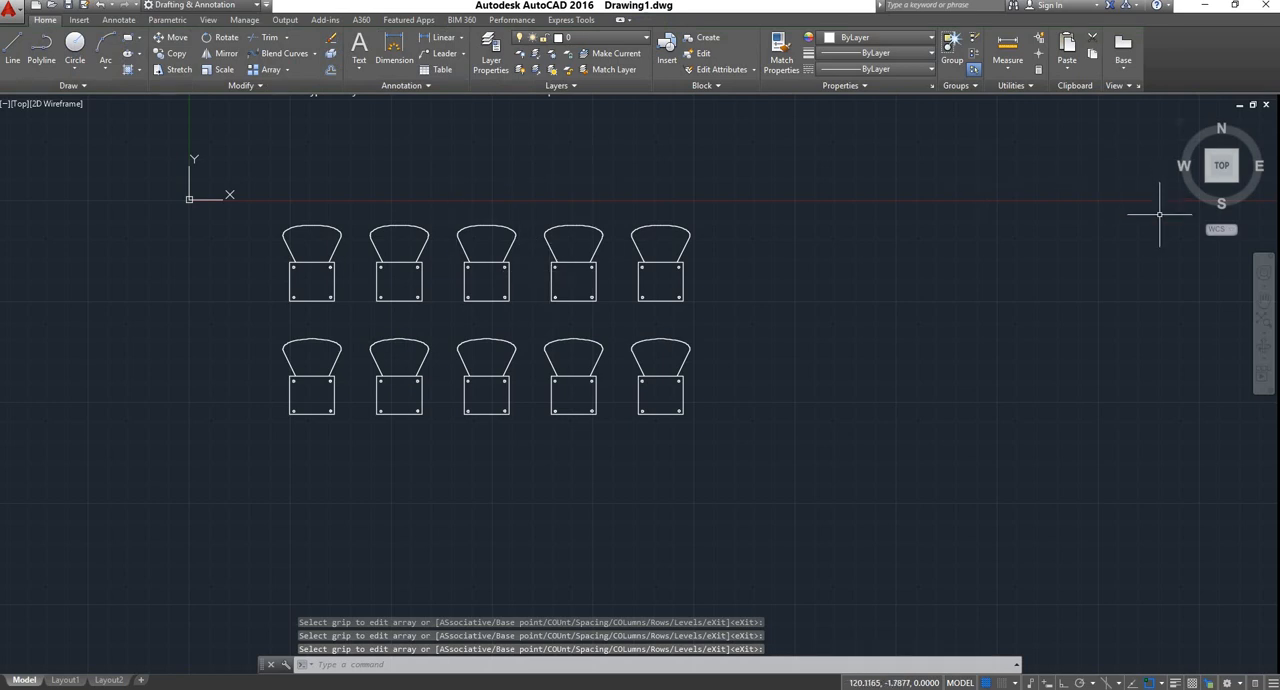
# Examine the levels of the chair array in the Front view and return to the Top view
pyautogui.click(1225, 192)
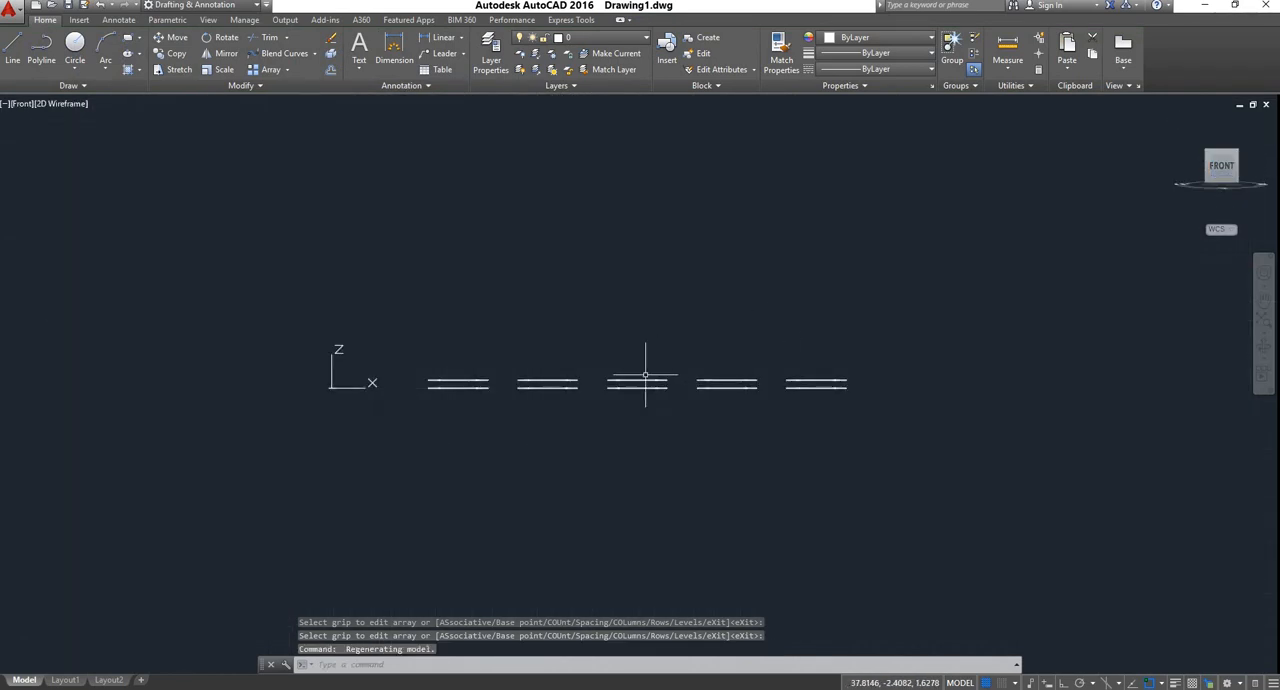
pyautogui.scroll(5, 645, 375)
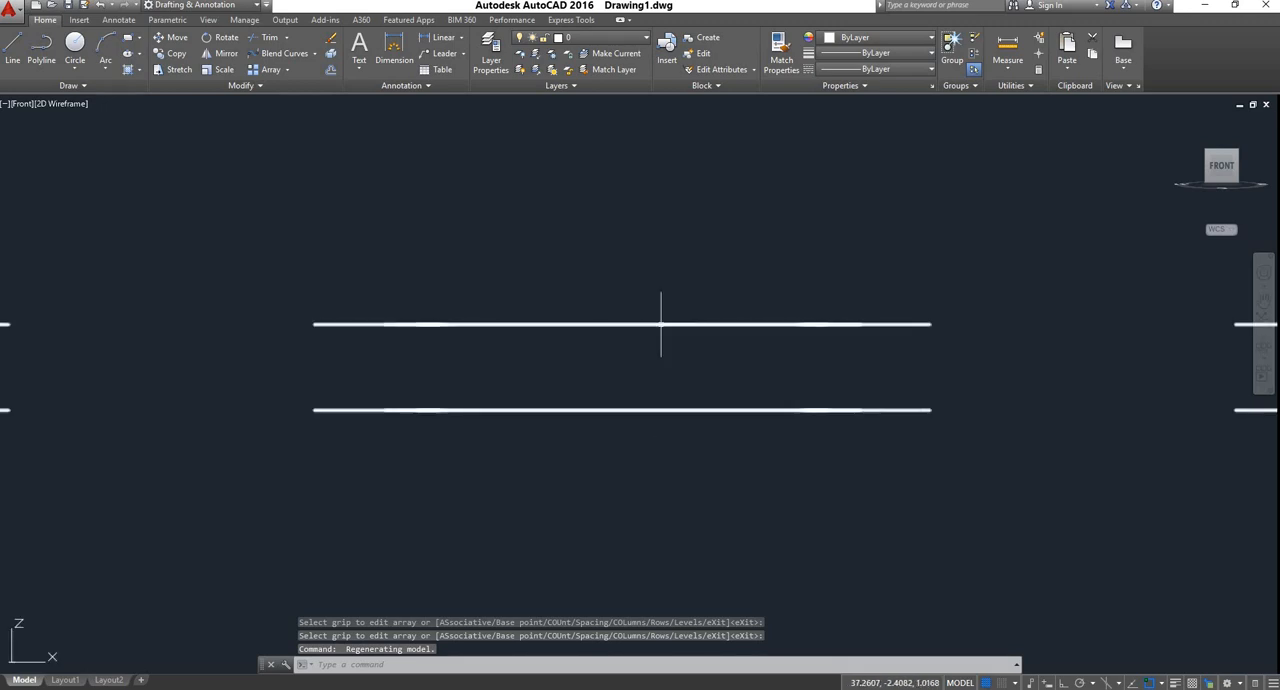
pyautogui.scroll(-5, 650, 345)
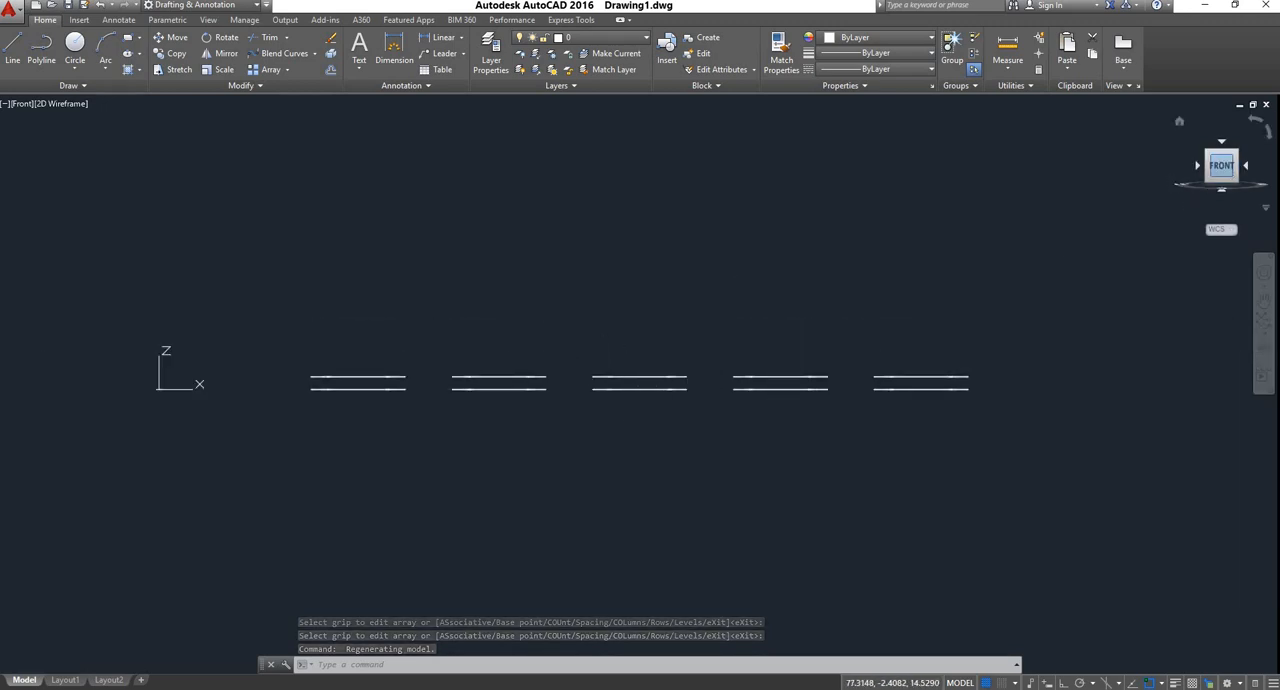
pyautogui.click(24, 104)
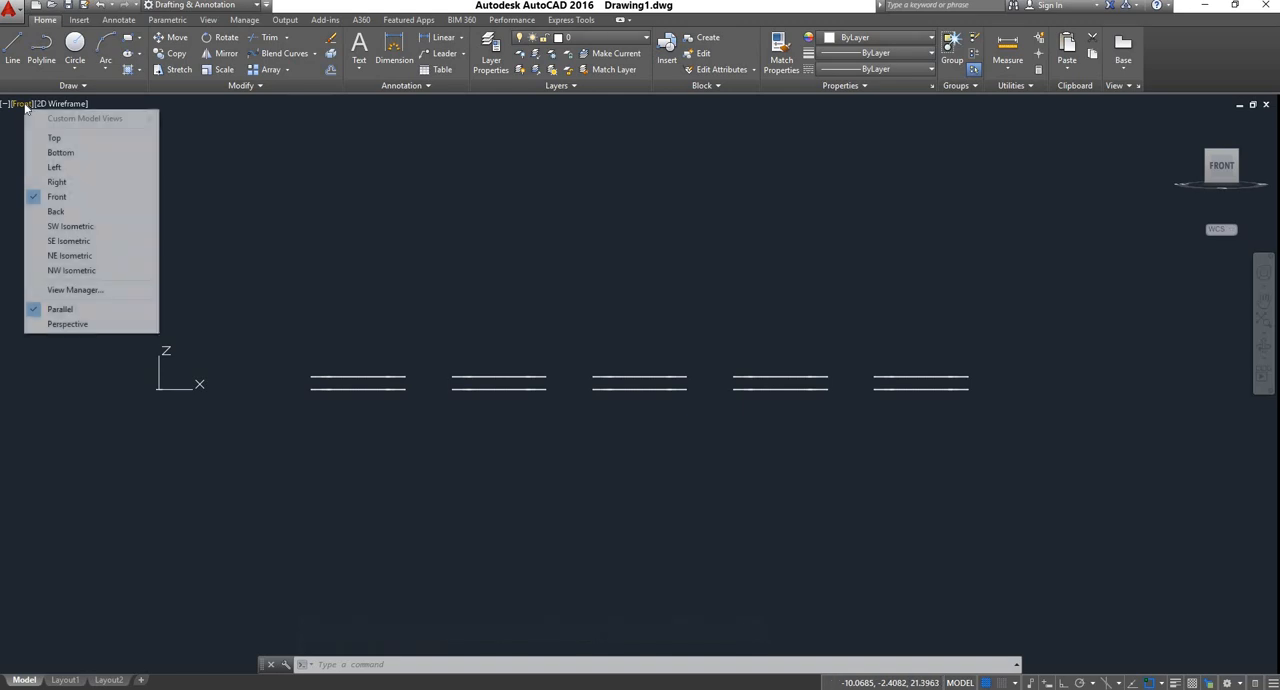
pyautogui.click(54, 137)
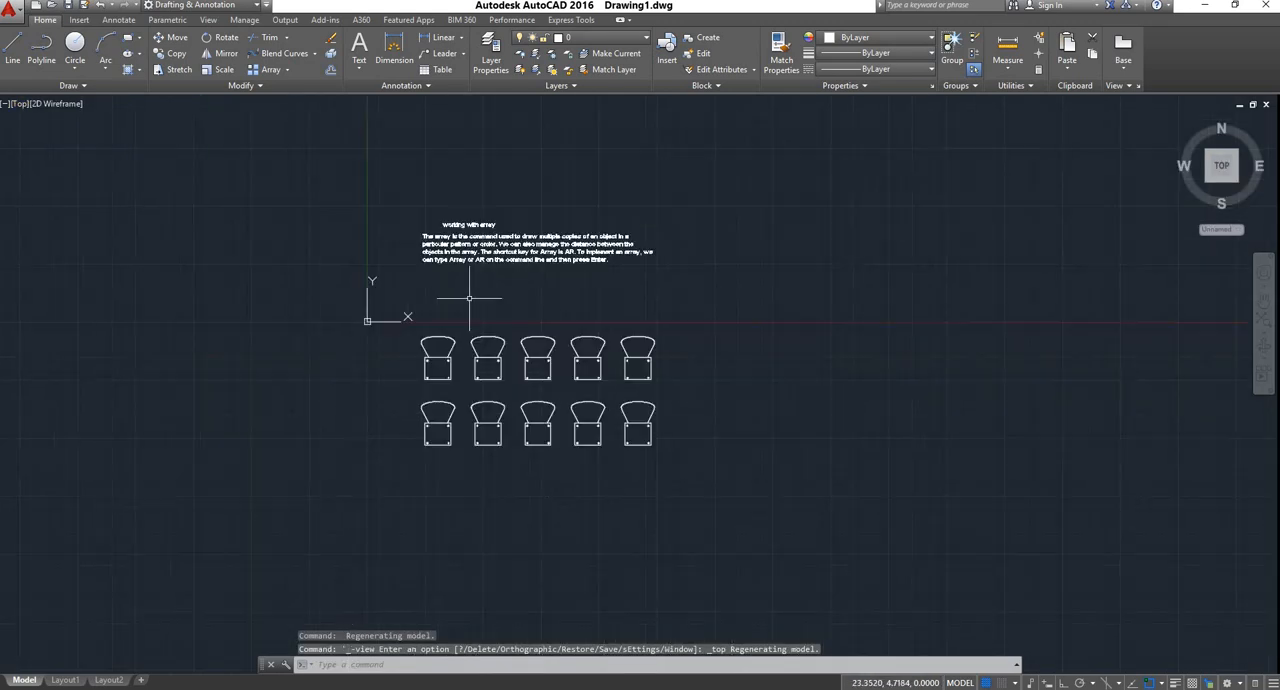
# Draw a vertical line in the empty area to the right of the chair array
pyautogui.scroll(2, 677, 377)
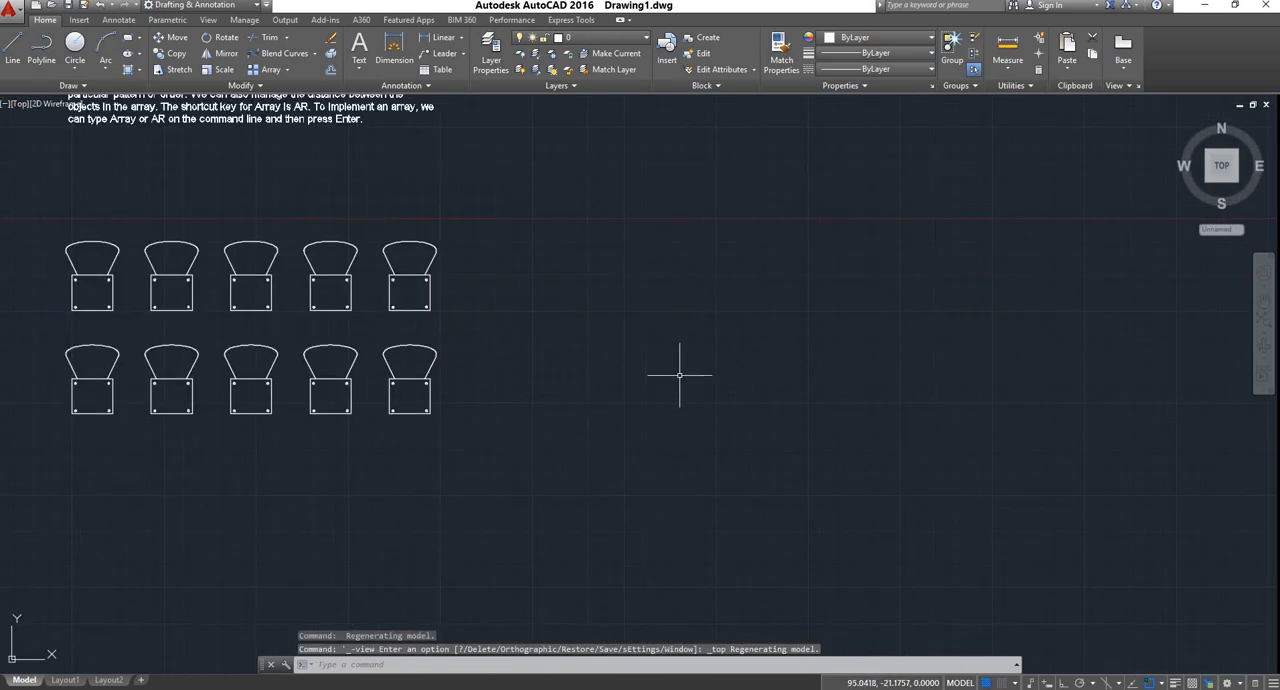
pyautogui.click(287, 69)
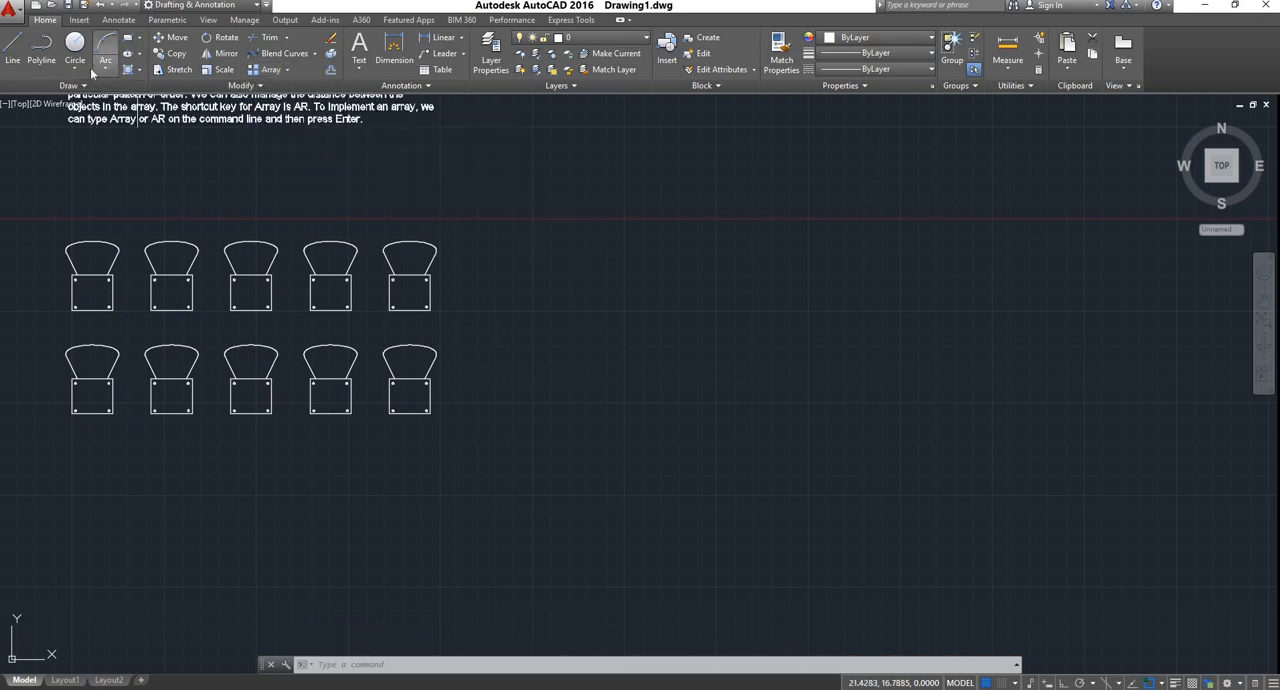
pyautogui.click(13, 50)
pyautogui.click(600, 409)
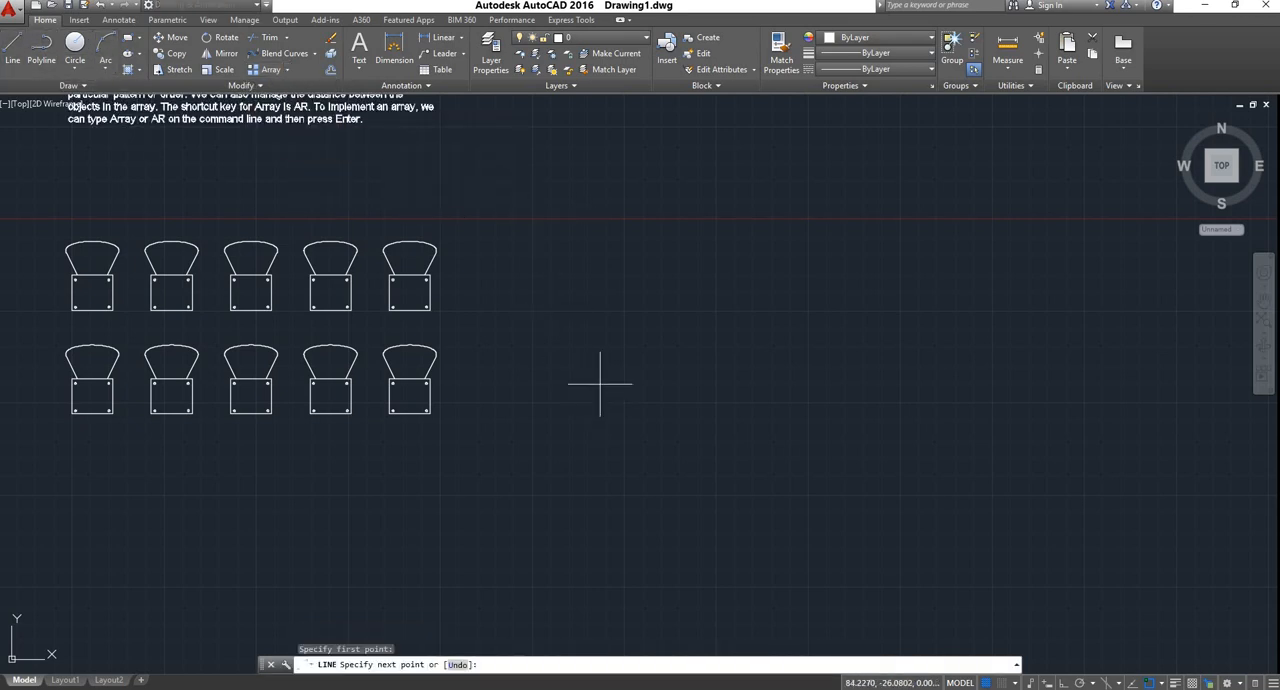
pyautogui.click(600, 188)
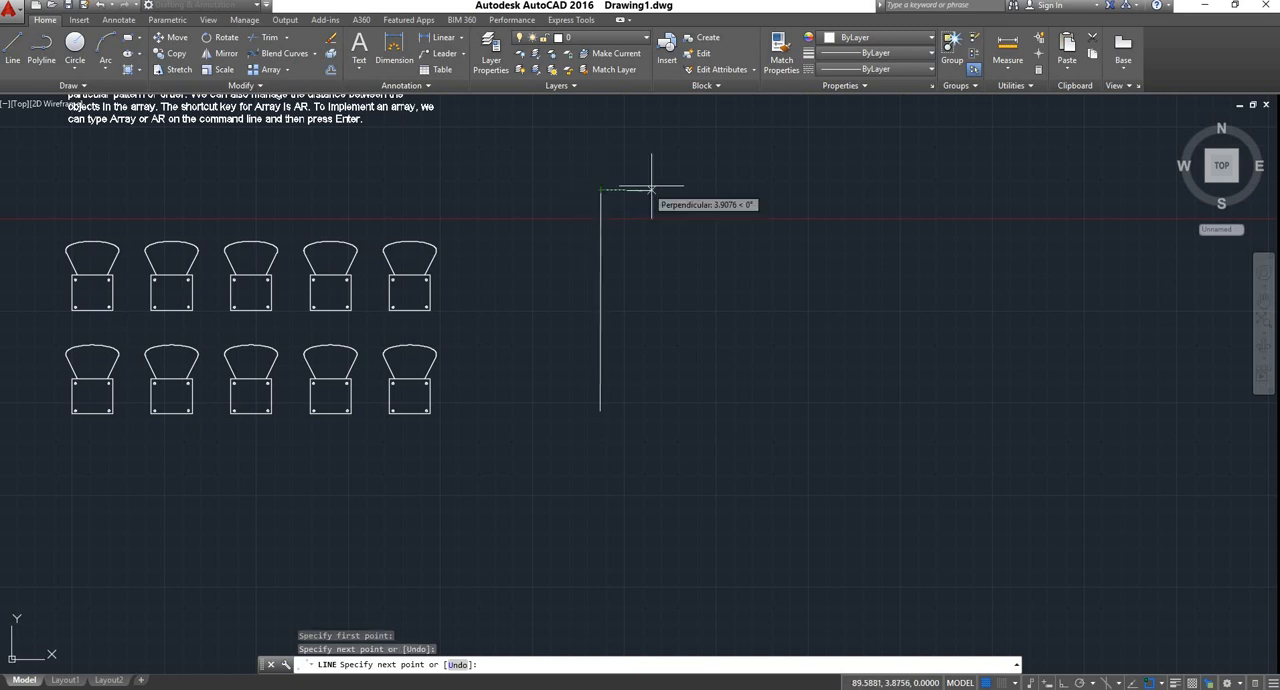
pyautogui.rightClick(663, 189)
pyautogui.click(680, 192)
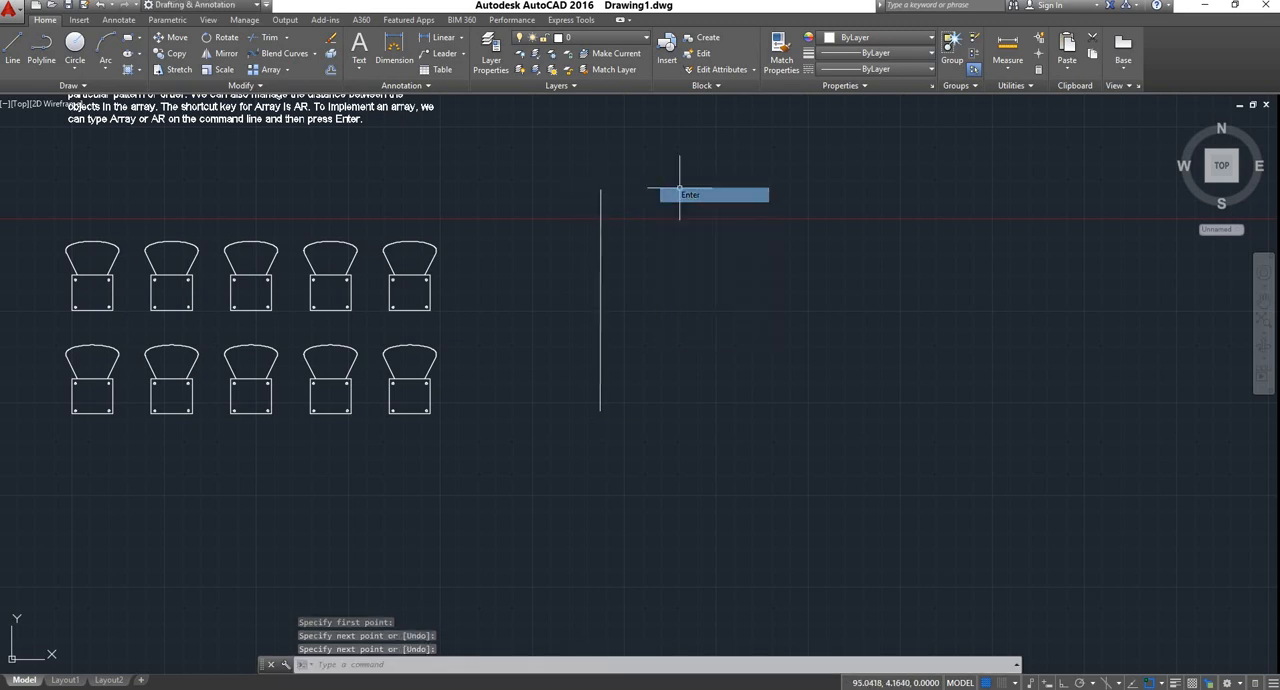
# Draw a small flat rectangle across the lower end of the vertical line
pyautogui.click(128, 38)
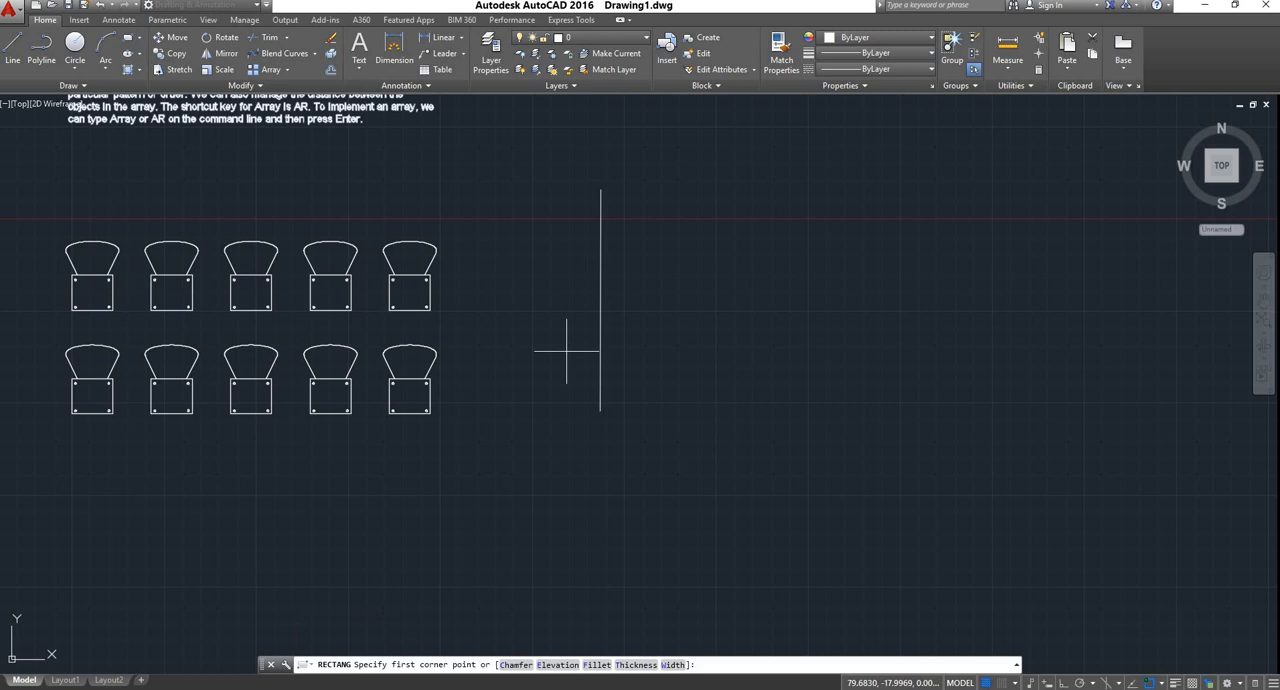
pyautogui.click(581, 411)
pyautogui.click(610, 414)
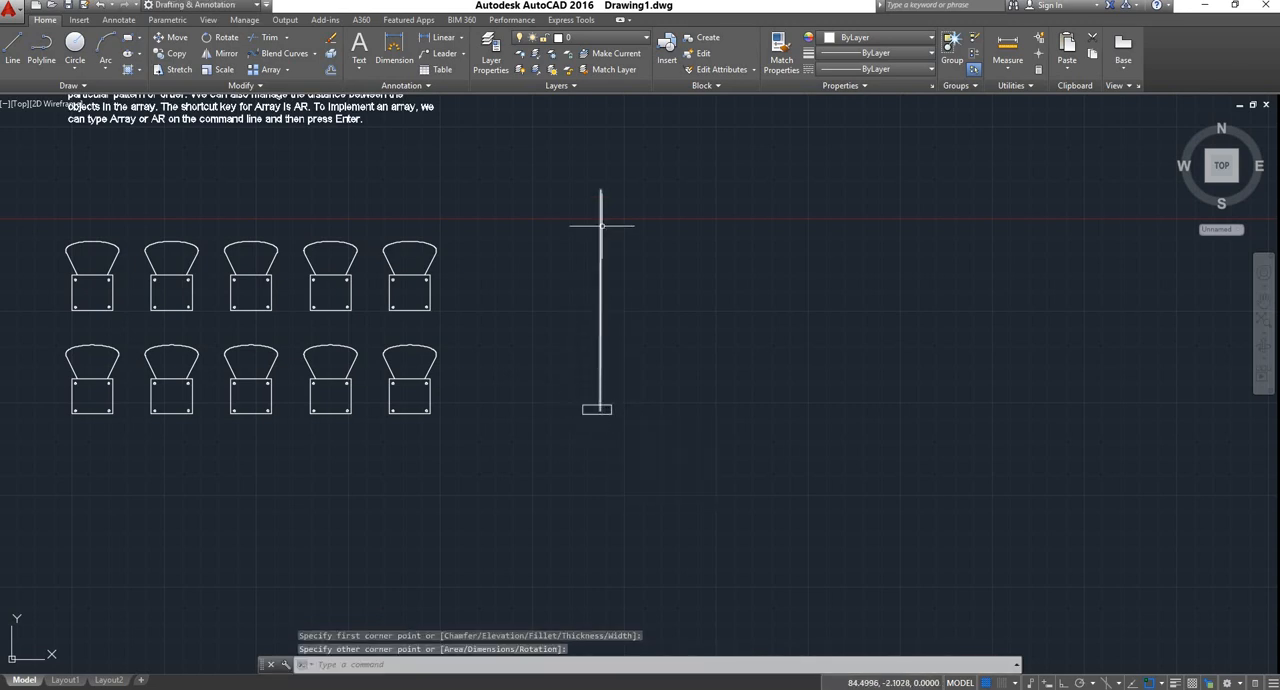
# Create a path array of the small rectangle using the vertical line as the path
pyautogui.click(289, 70)
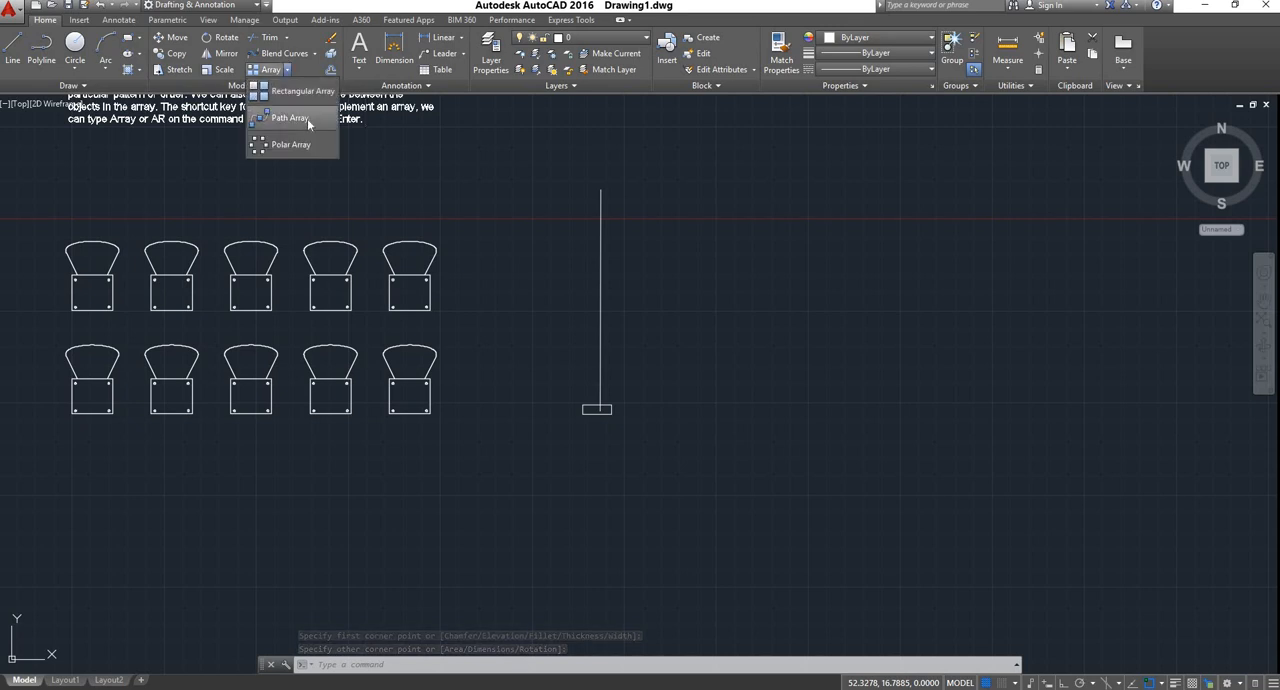
pyautogui.click(290, 118)
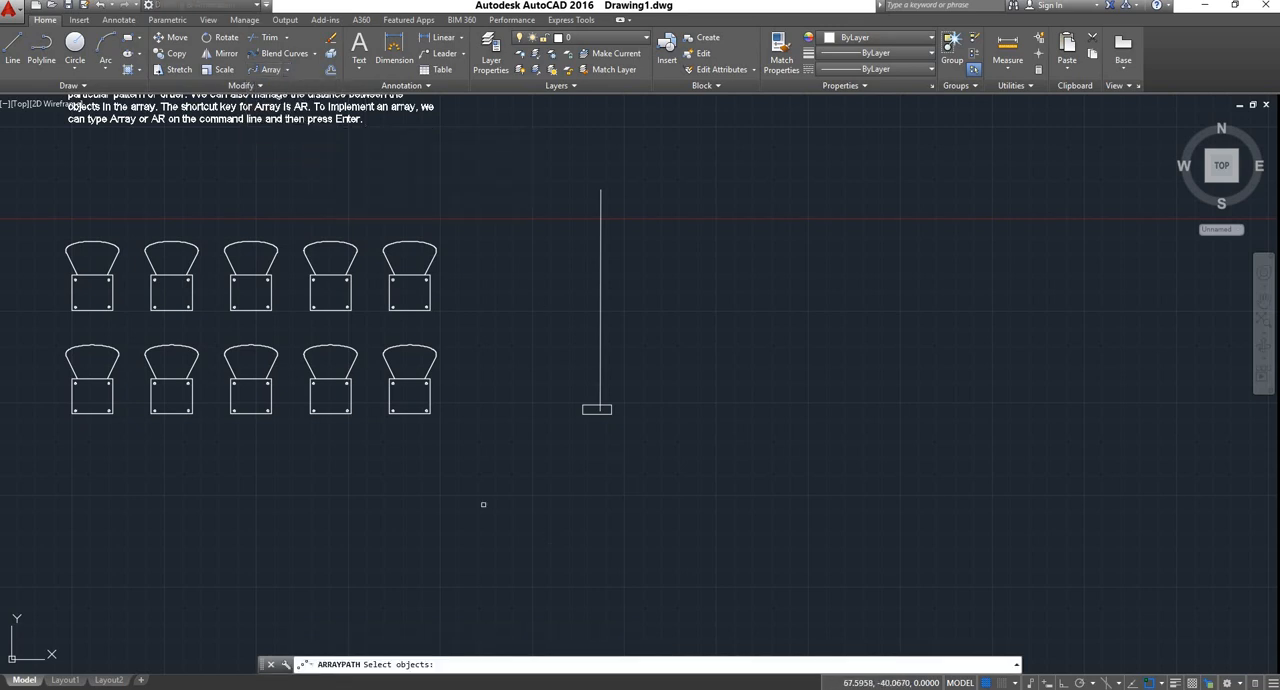
pyautogui.click(596, 409)
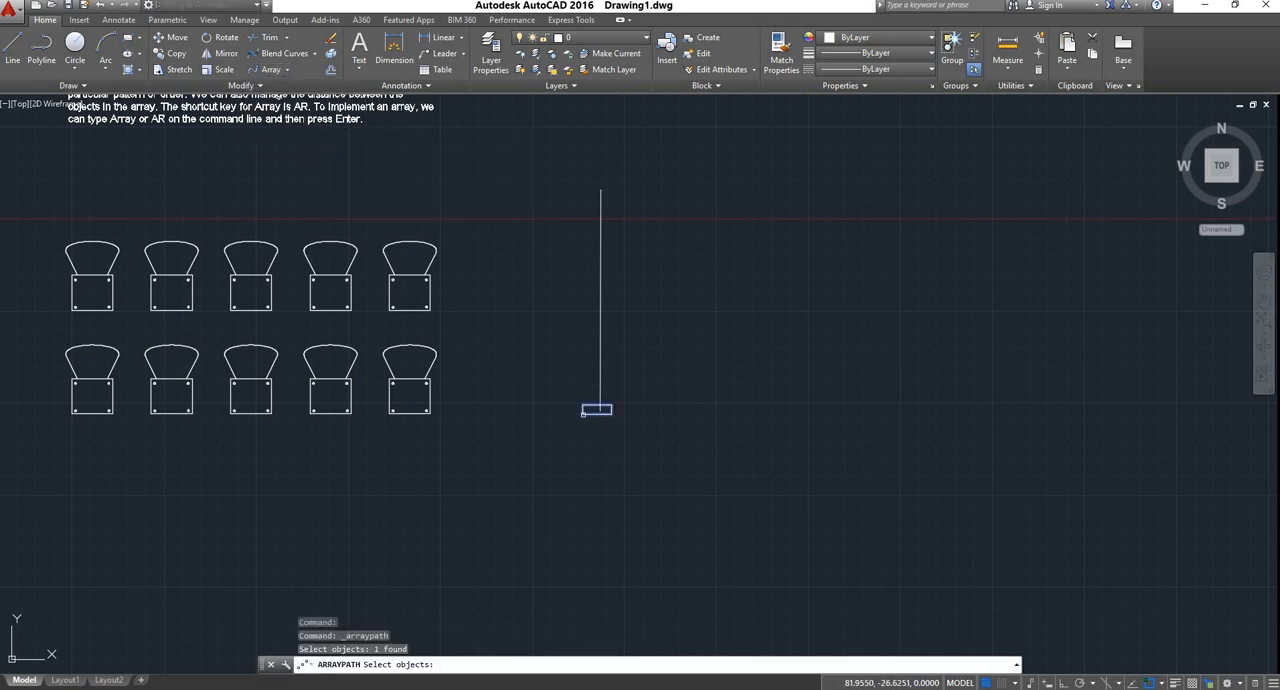
pyautogui.press('Return')
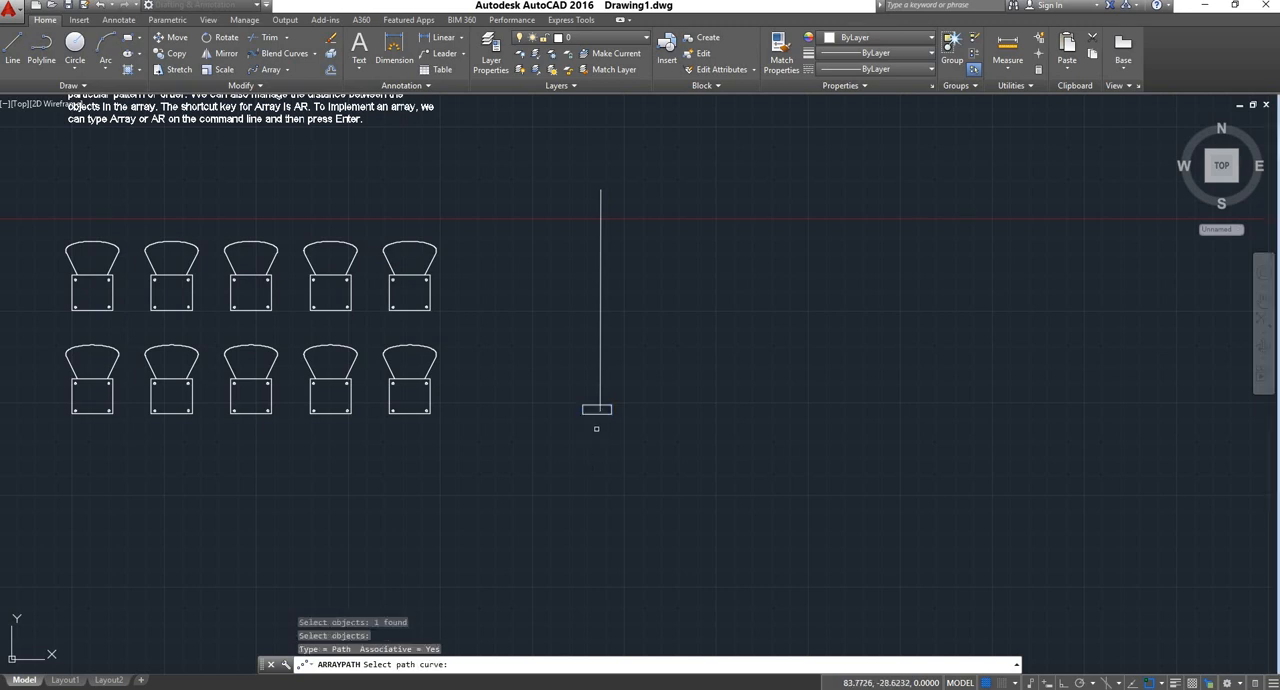
pyautogui.click(599, 372)
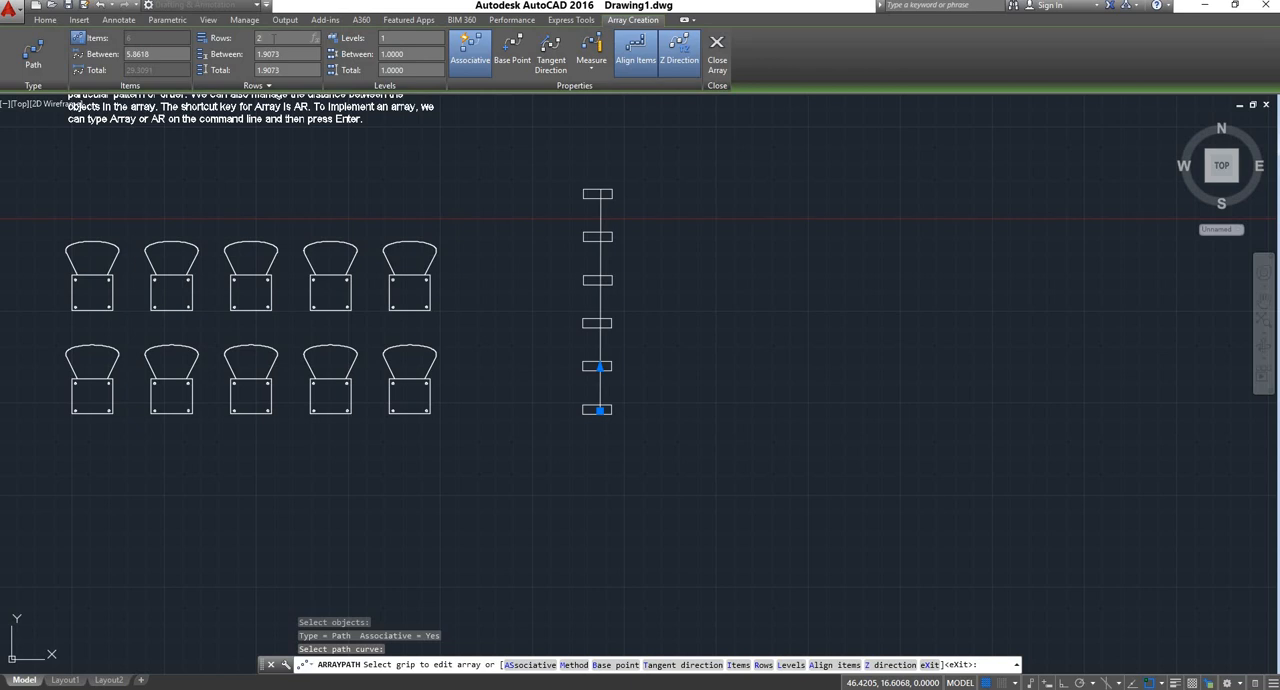
# Set the path array to 2 rows with a row spacing of 4 and finish the array
pyautogui.press('Return')
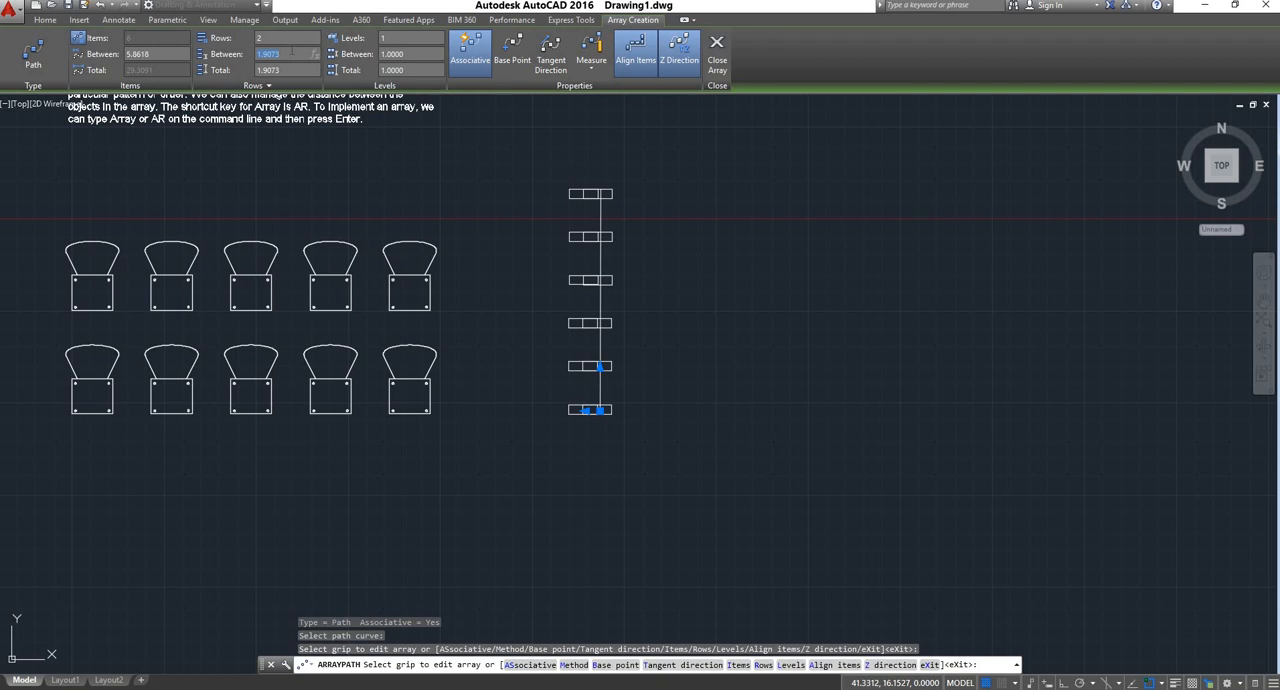
pyautogui.write('4')
pyautogui.press('Return')
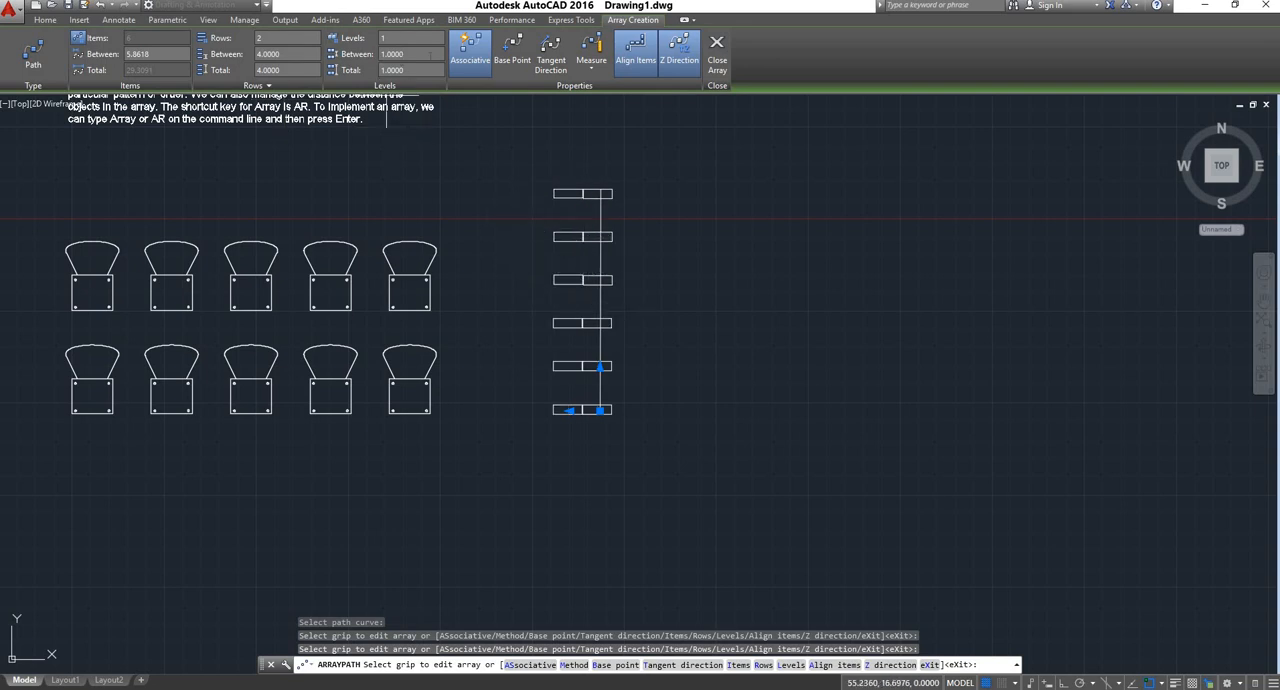
pyautogui.rightClick(490, 140)
pyautogui.click(508, 142)
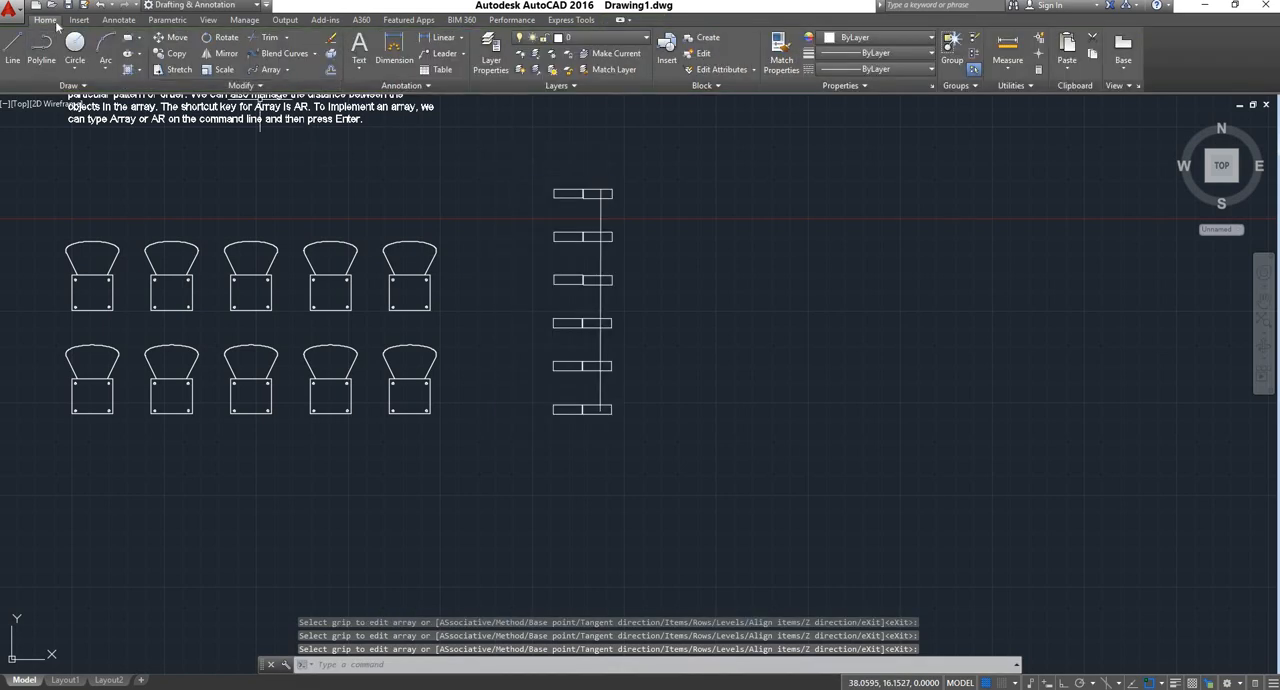
# Draw a large circle in the empty area to the right of the path array
pyautogui.click(287, 69)
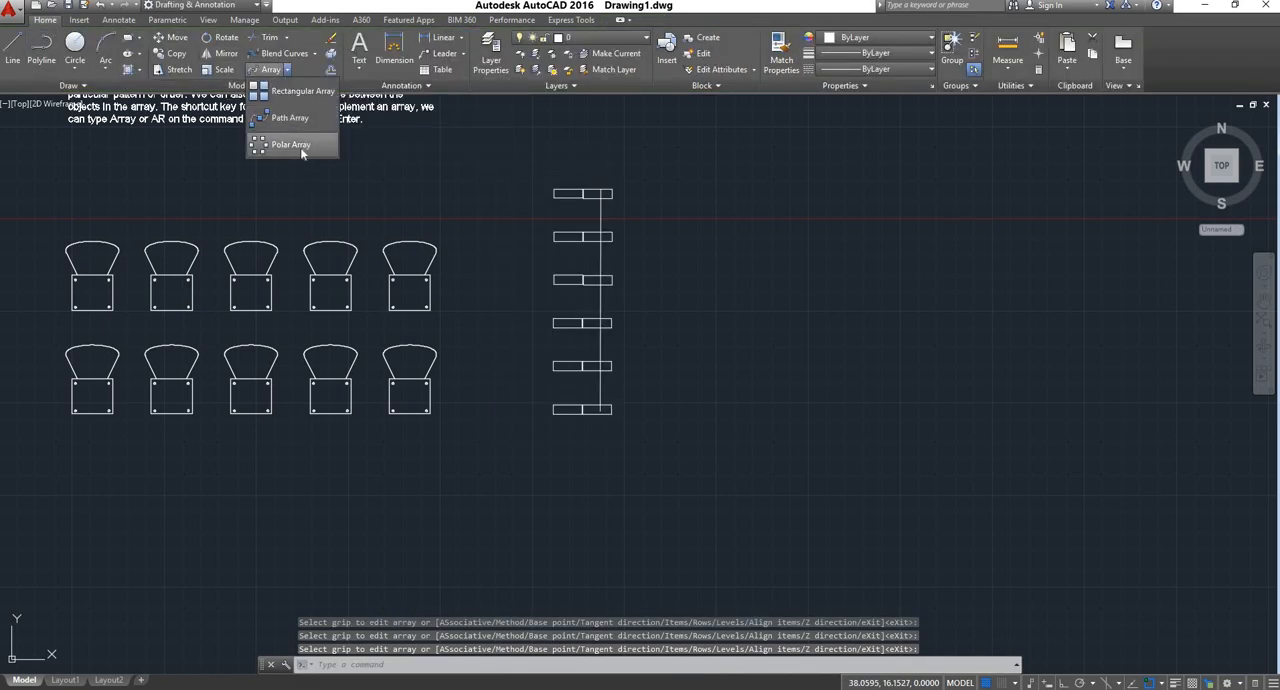
pyautogui.click(86, 46)
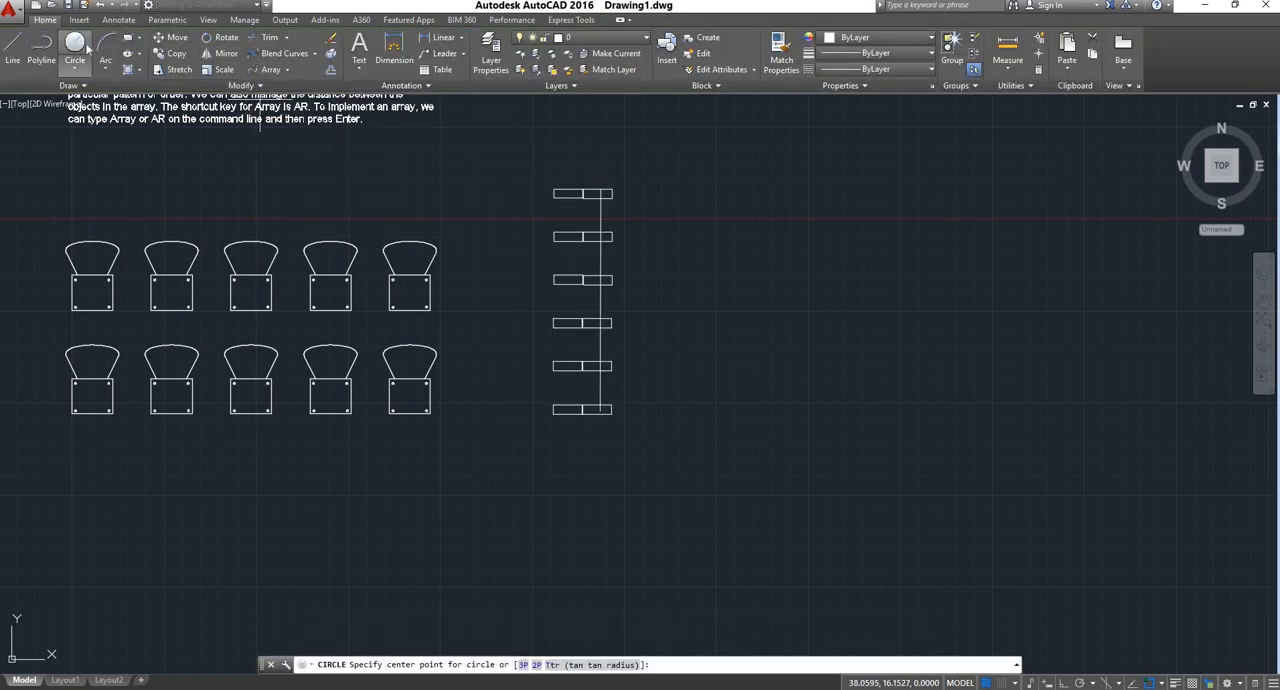
pyautogui.click(832, 340)
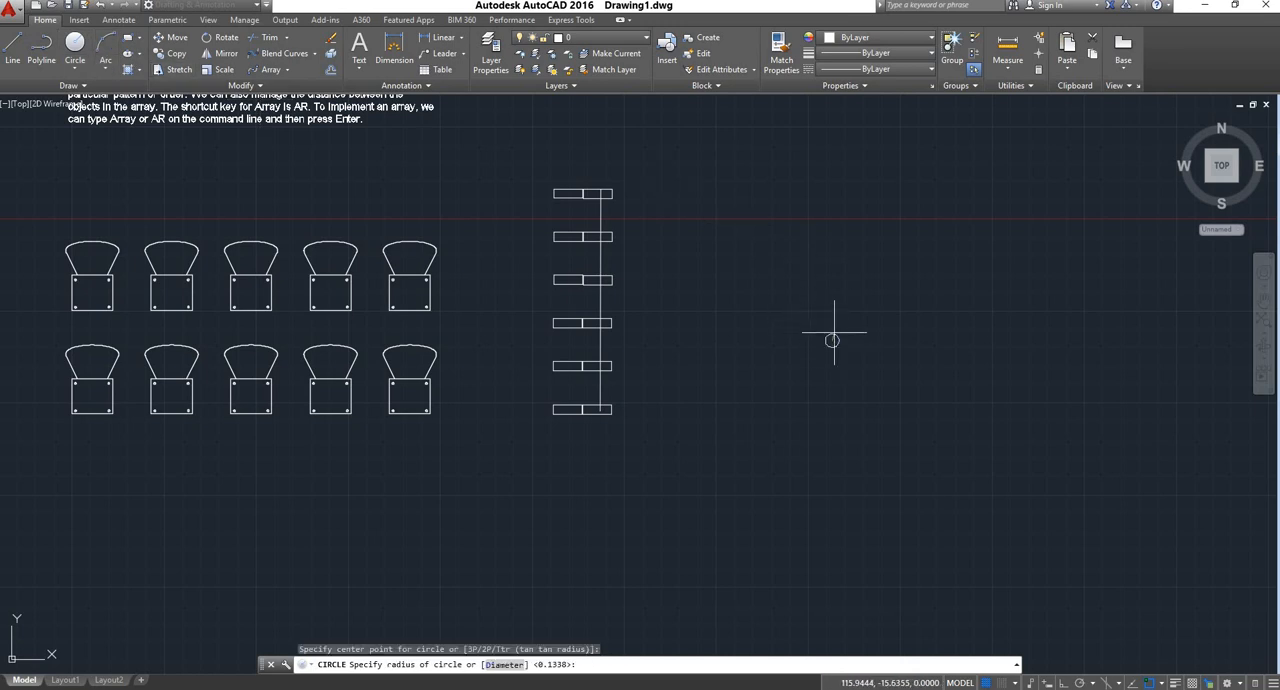
pyautogui.click(878, 263)
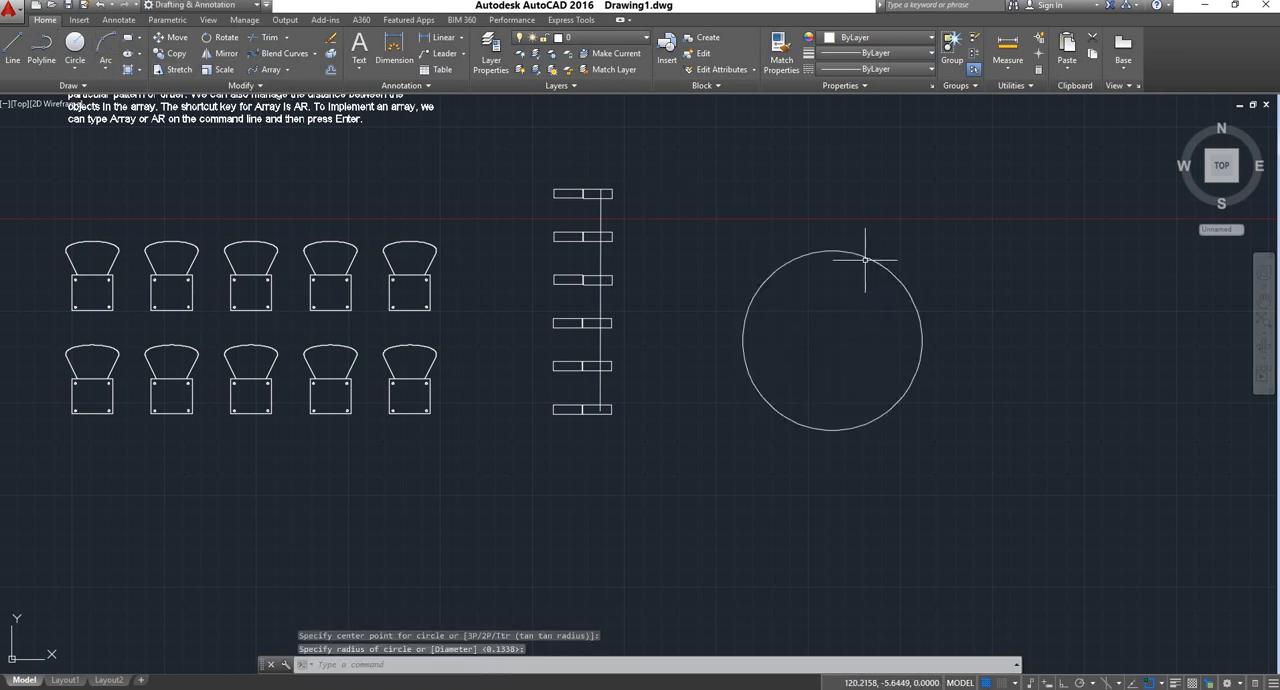
# Draw a small, nearly closed three-point arc above the circle, starting at the circle's top quadrant point
pyautogui.click(108, 70)
pyautogui.click(135, 100)
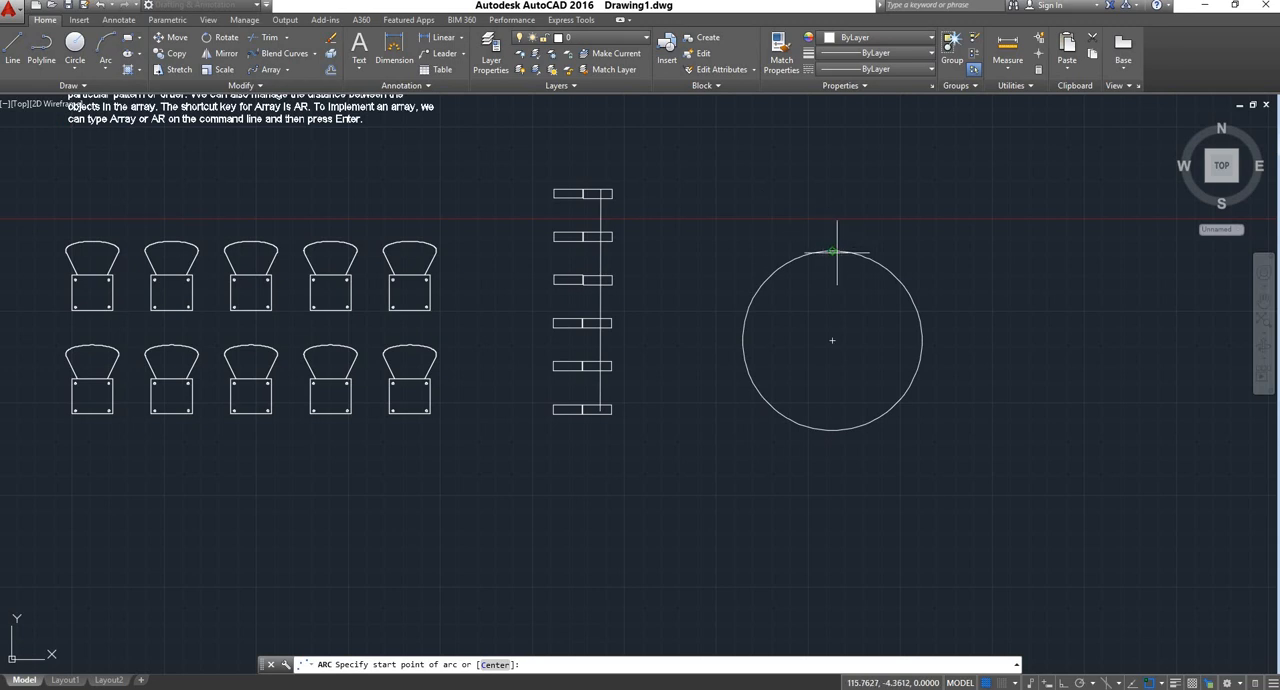
pyautogui.click(832, 251)
pyautogui.click(856, 220)
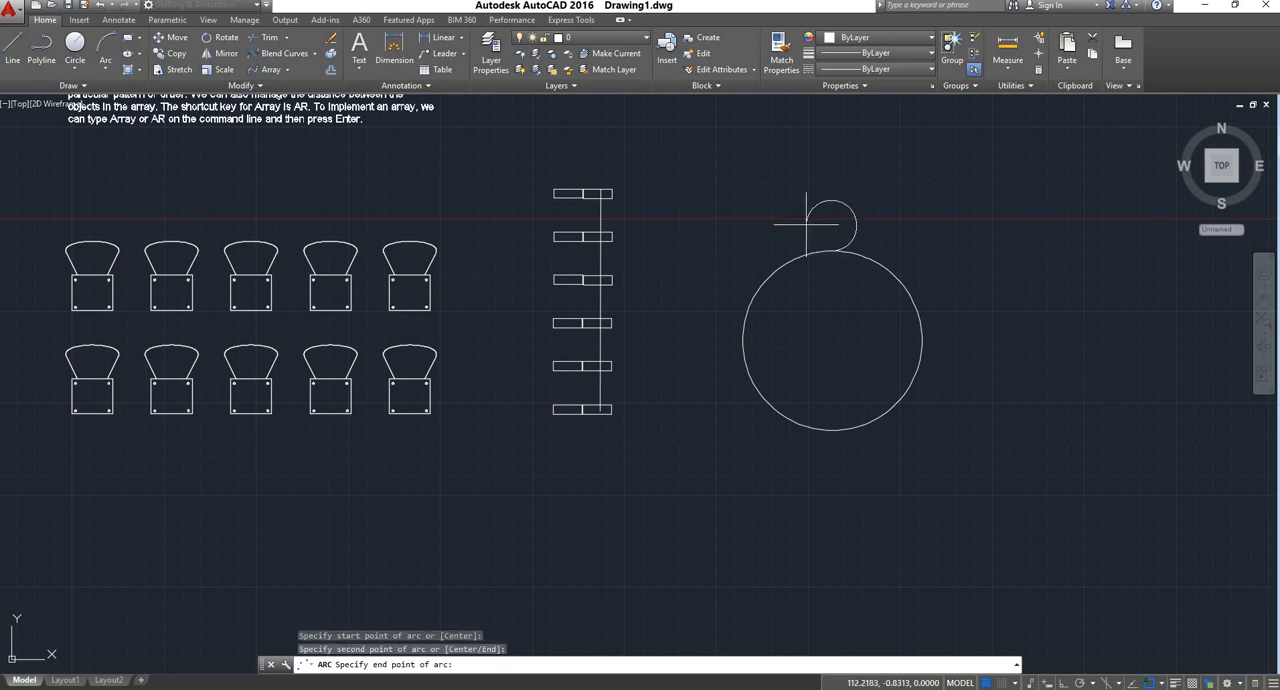
pyautogui.click(814, 222)
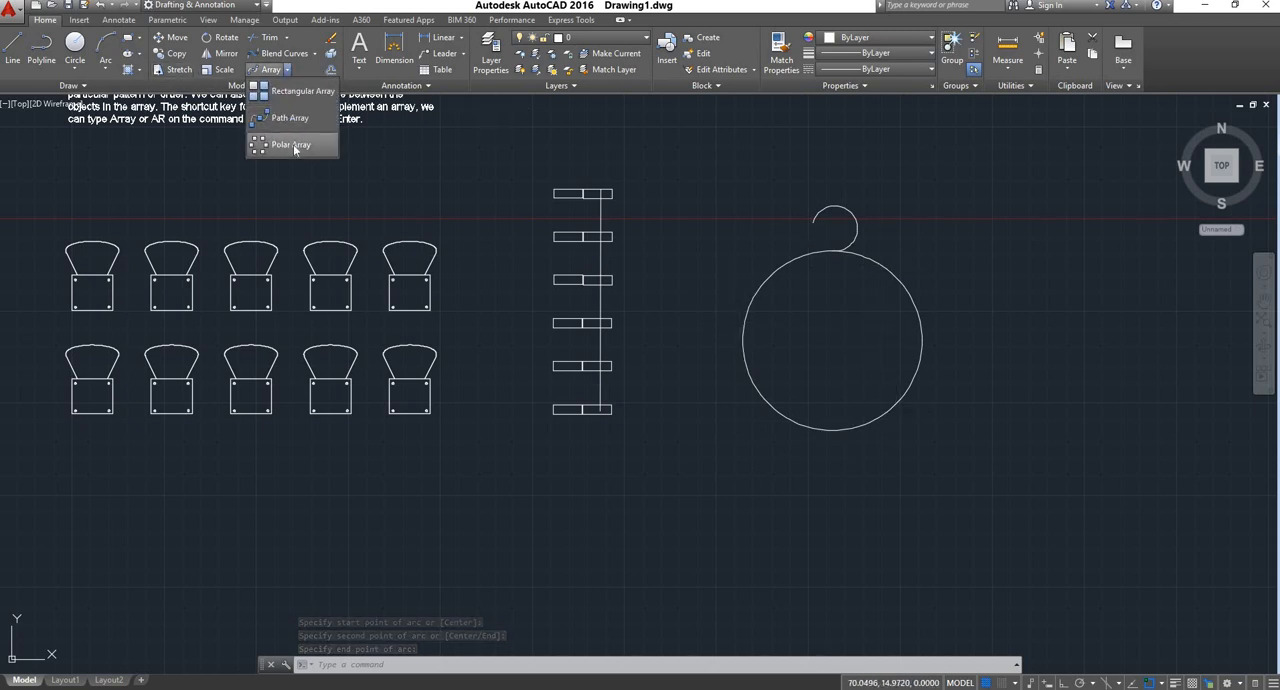
# Create a polar array of the small arc around the large circle's center
pyautogui.click(294, 145)
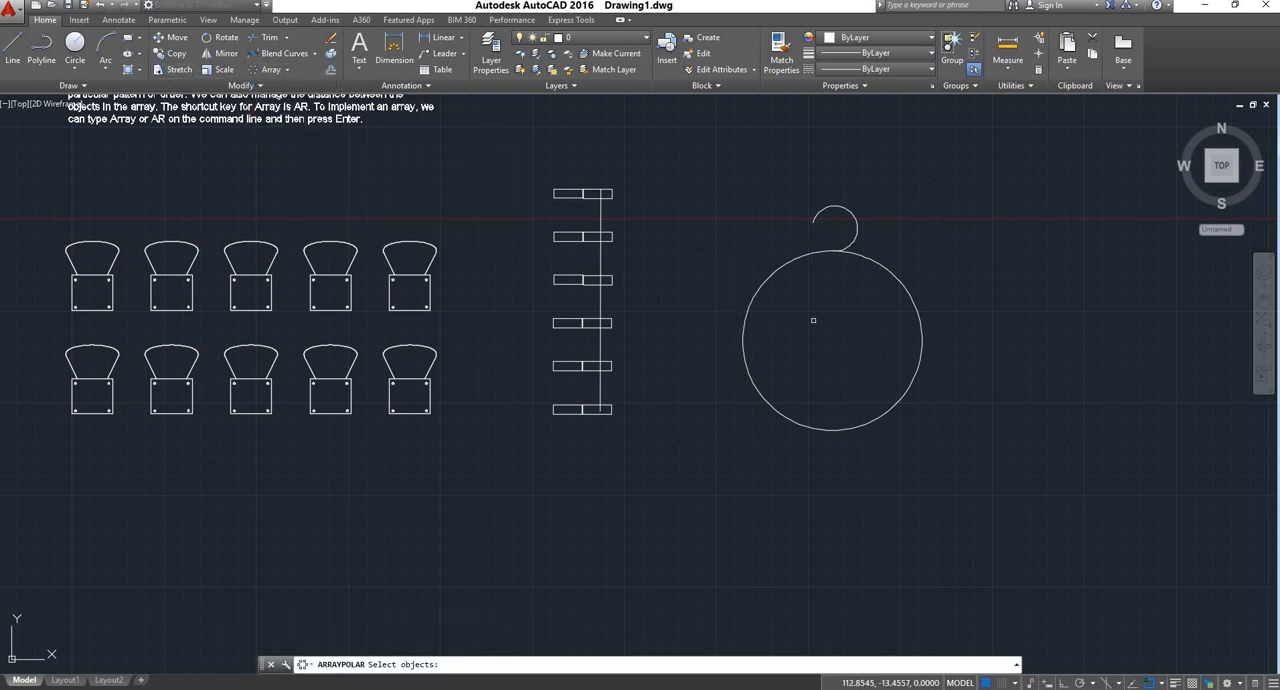
pyautogui.click(856, 219)
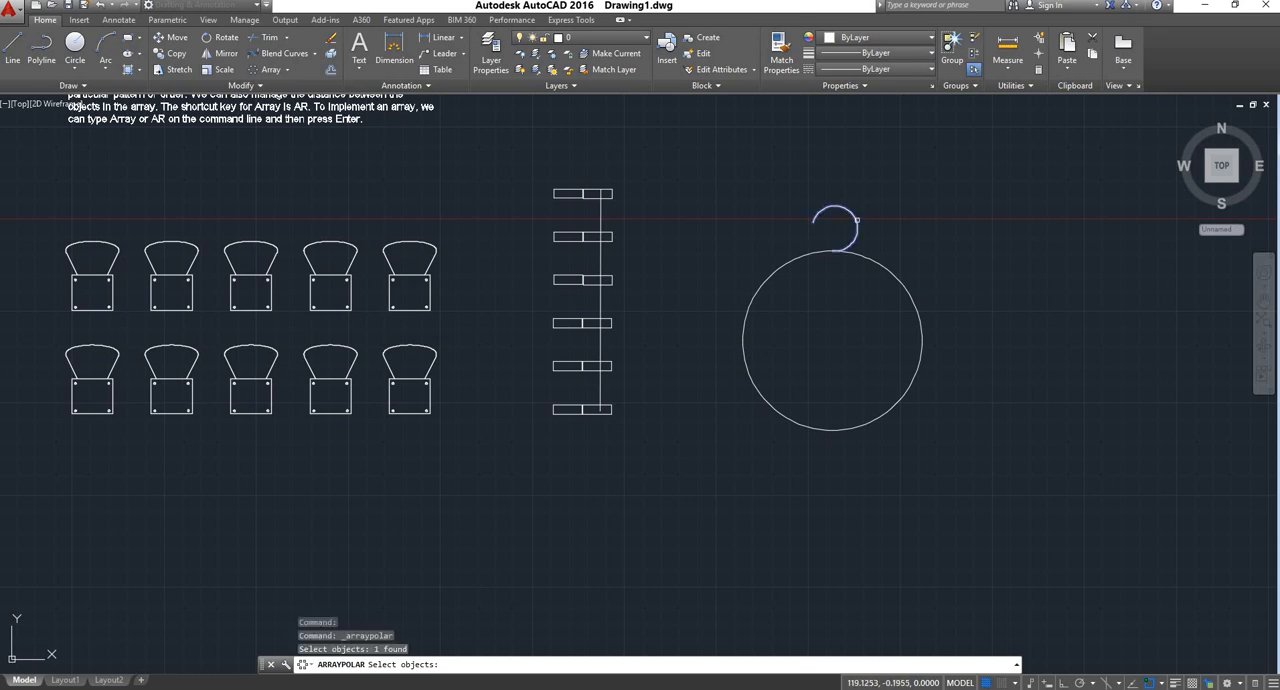
pyautogui.press('Return')
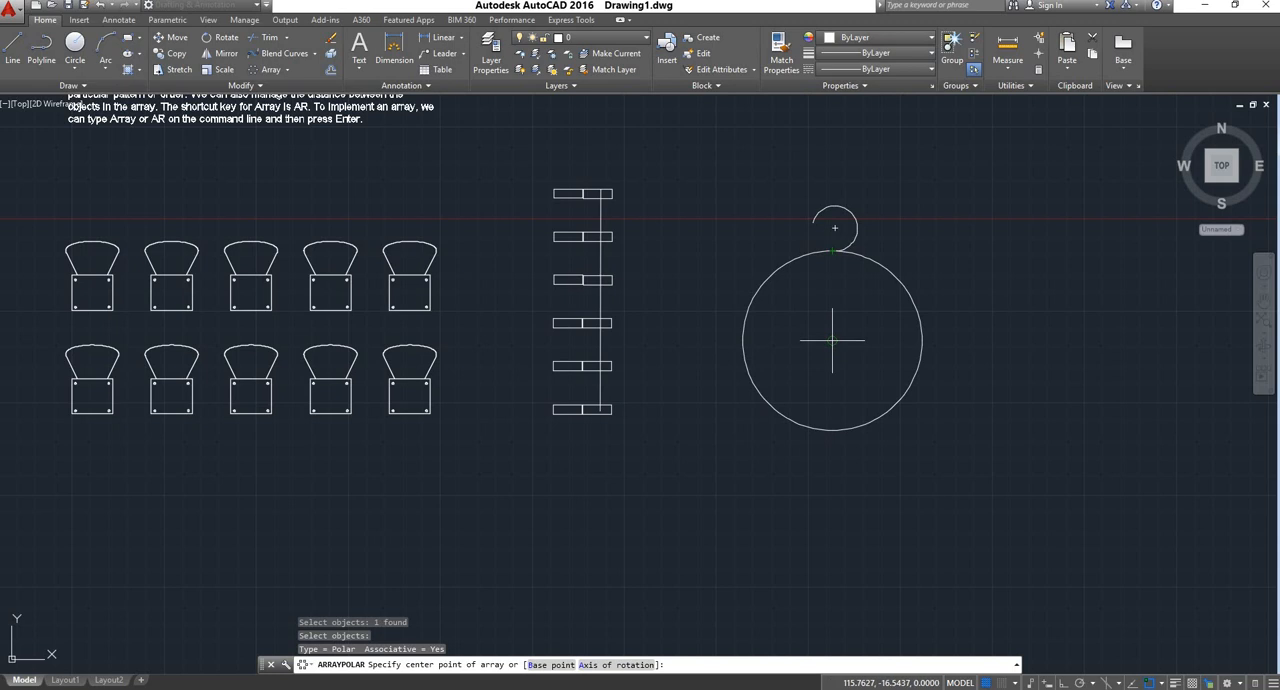
pyautogui.click(832, 340)
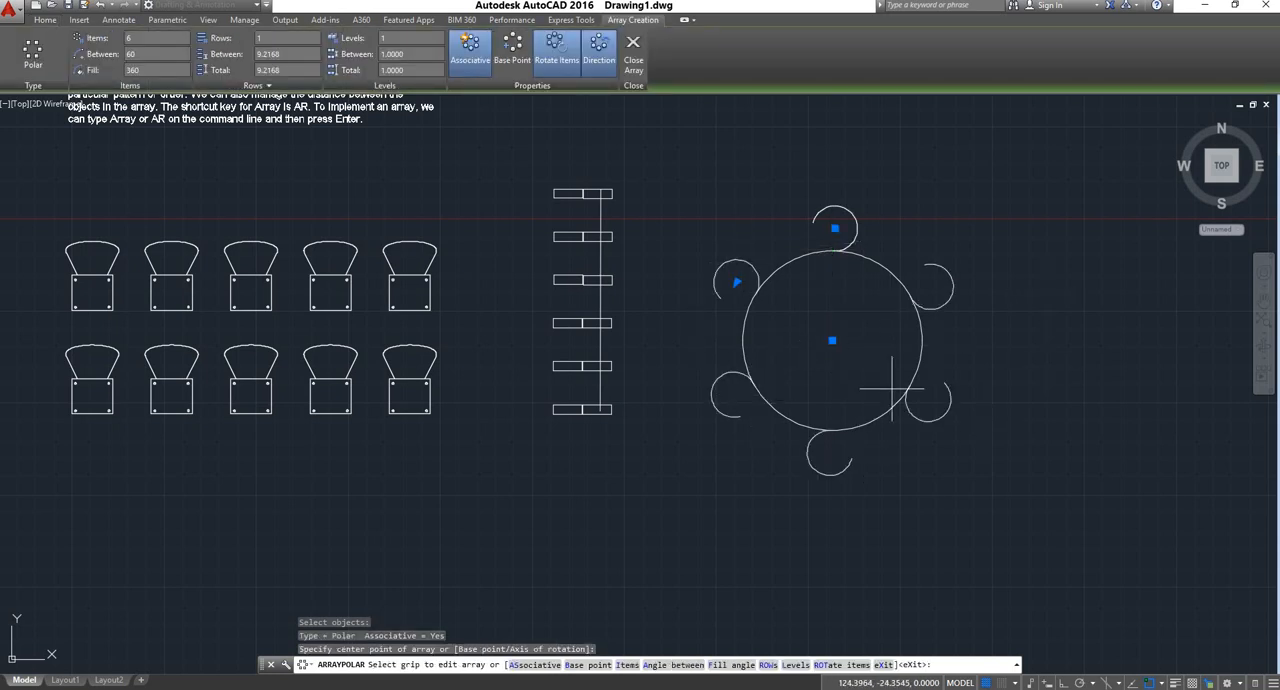
# Set the polar array to 15 items and finish the array
pyautogui.click(153, 37)
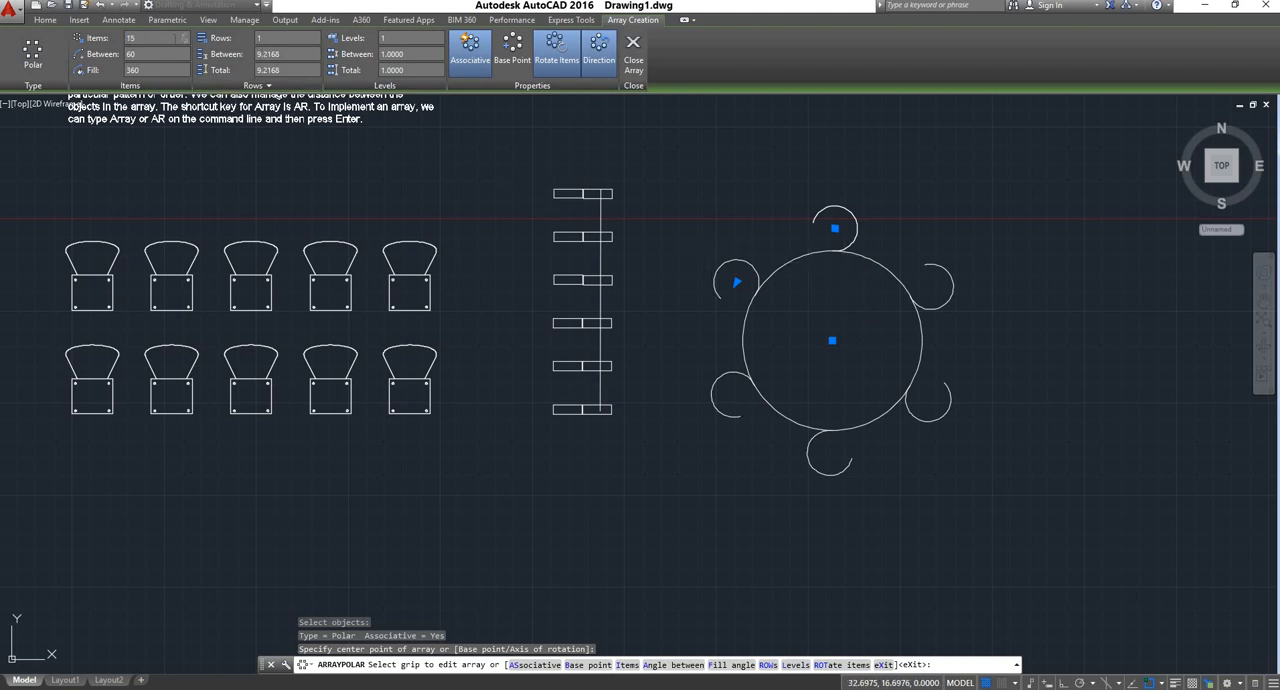
pyautogui.write('15')
pyautogui.press('Return')
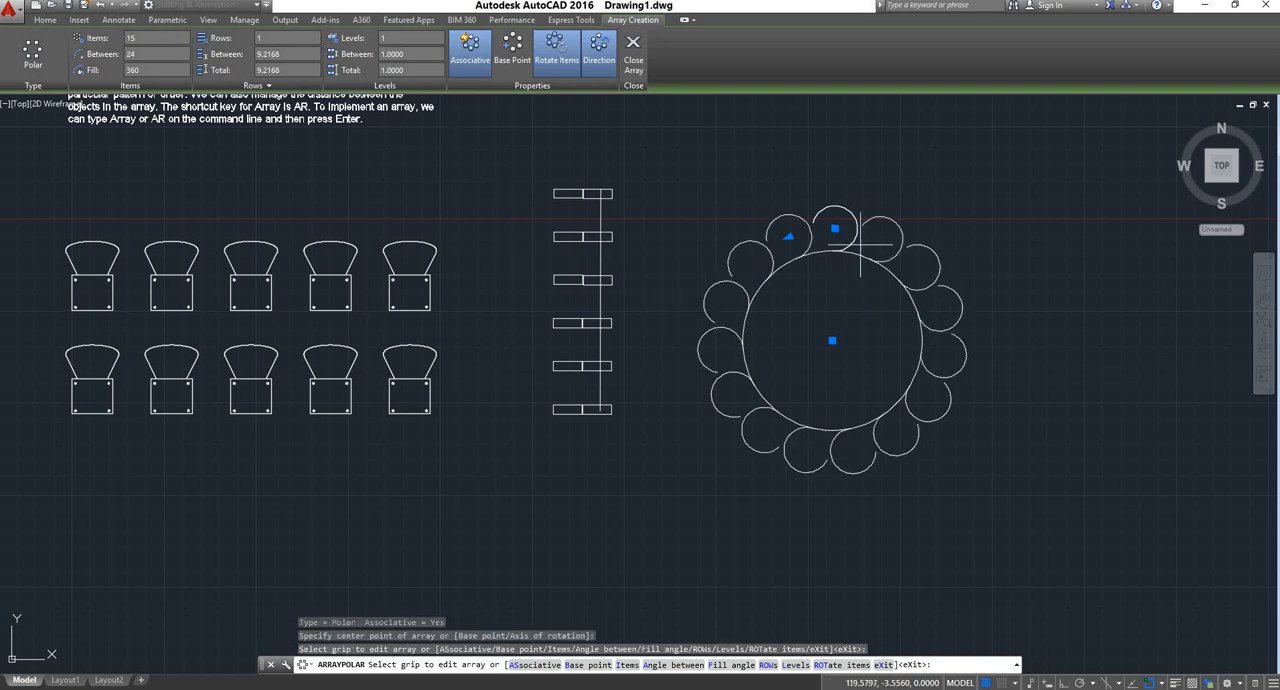
pyautogui.rightClick(846, 289)
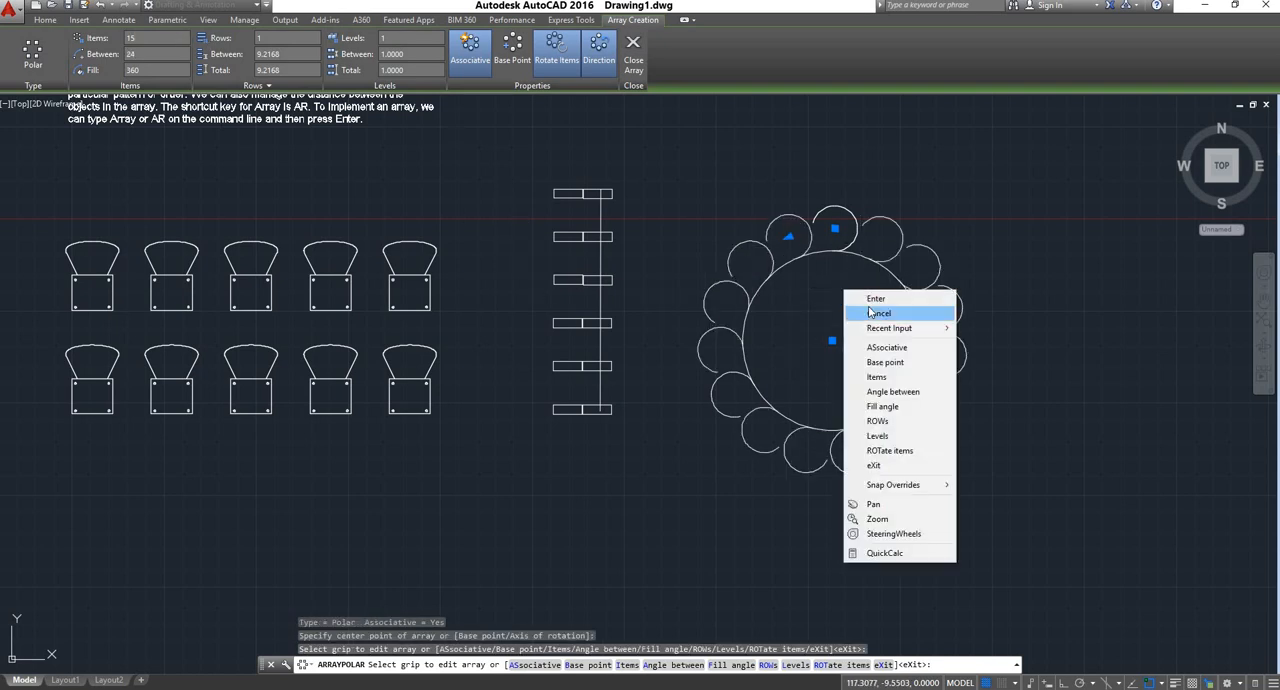
pyautogui.click(870, 297)
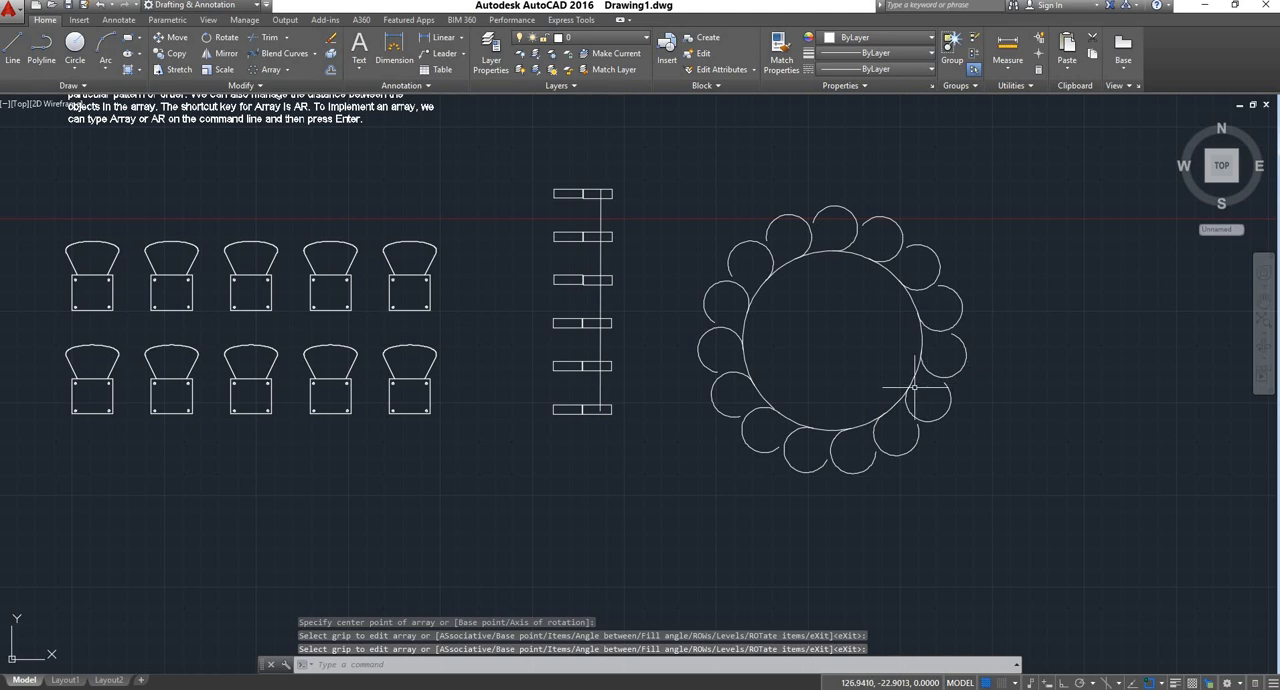